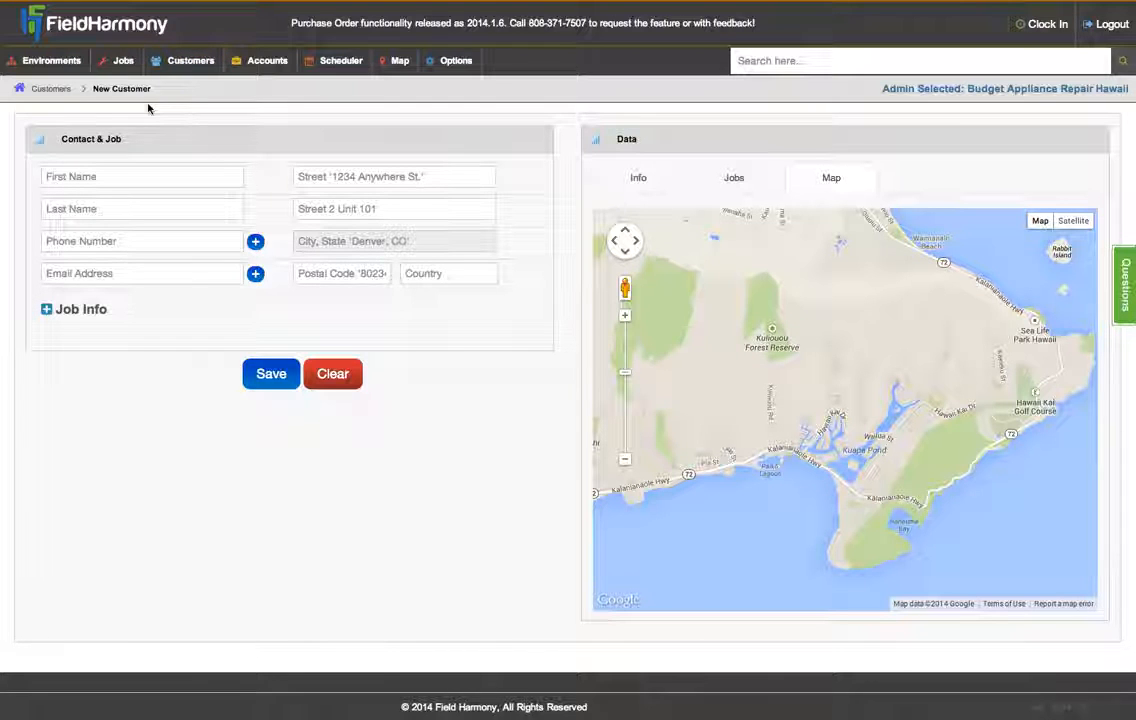
- Enter the new customer's first and last name
click(206, 176)
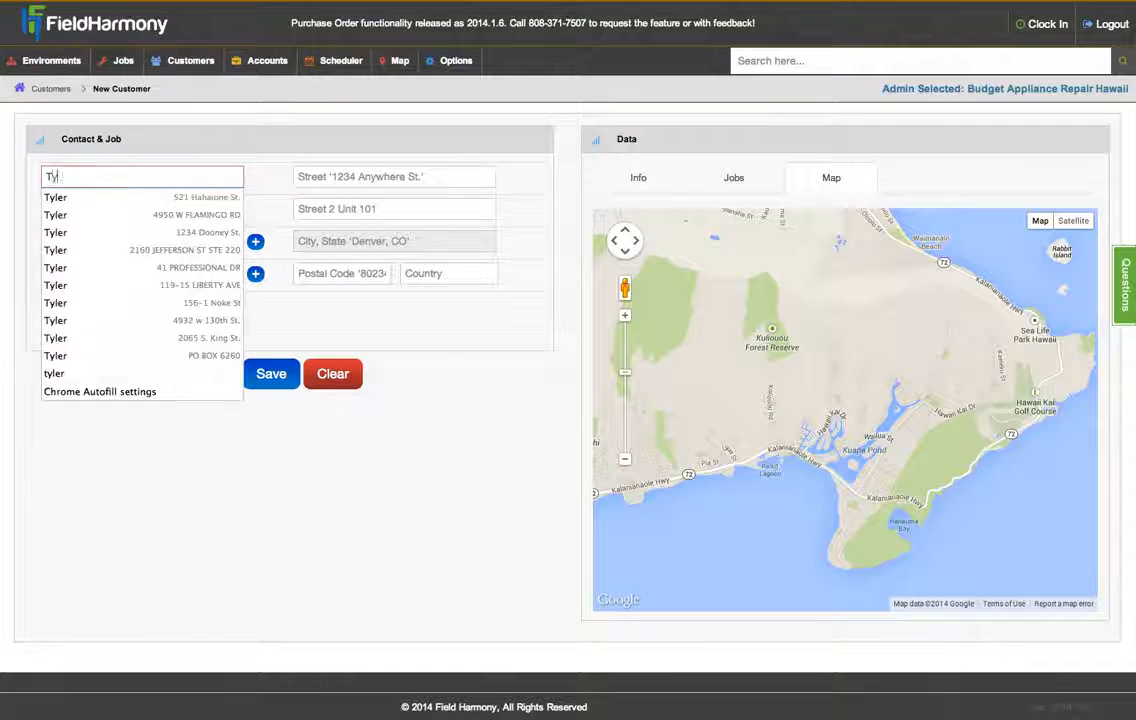
key(Tab)
key(Tab)
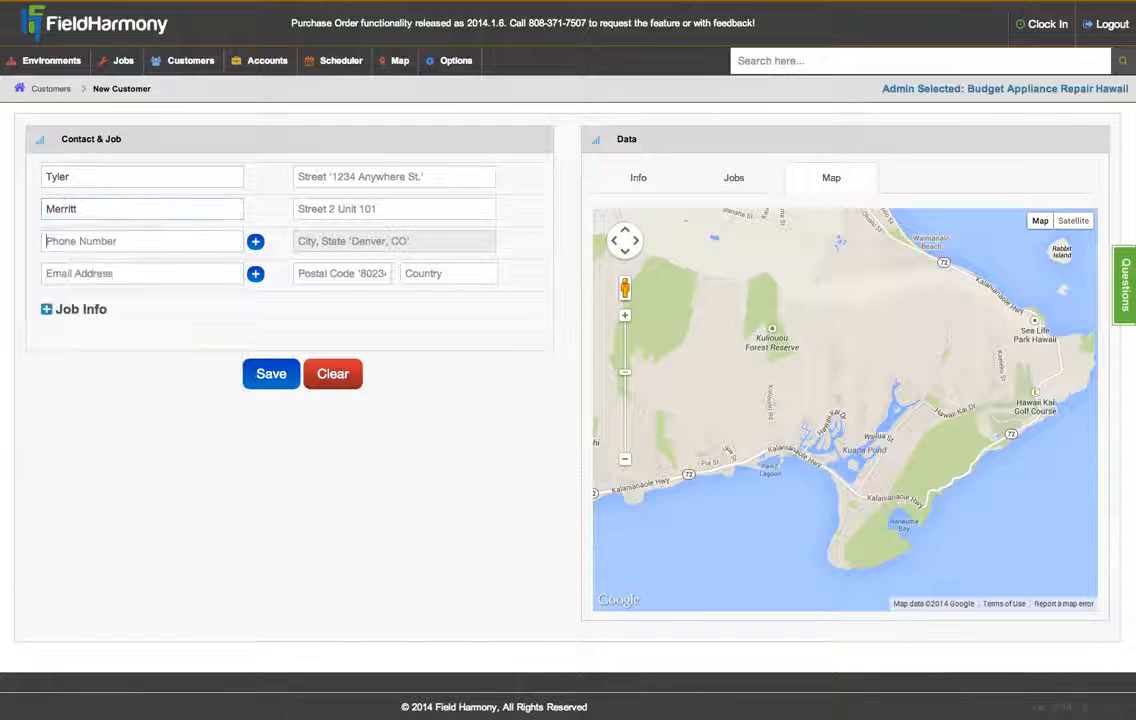
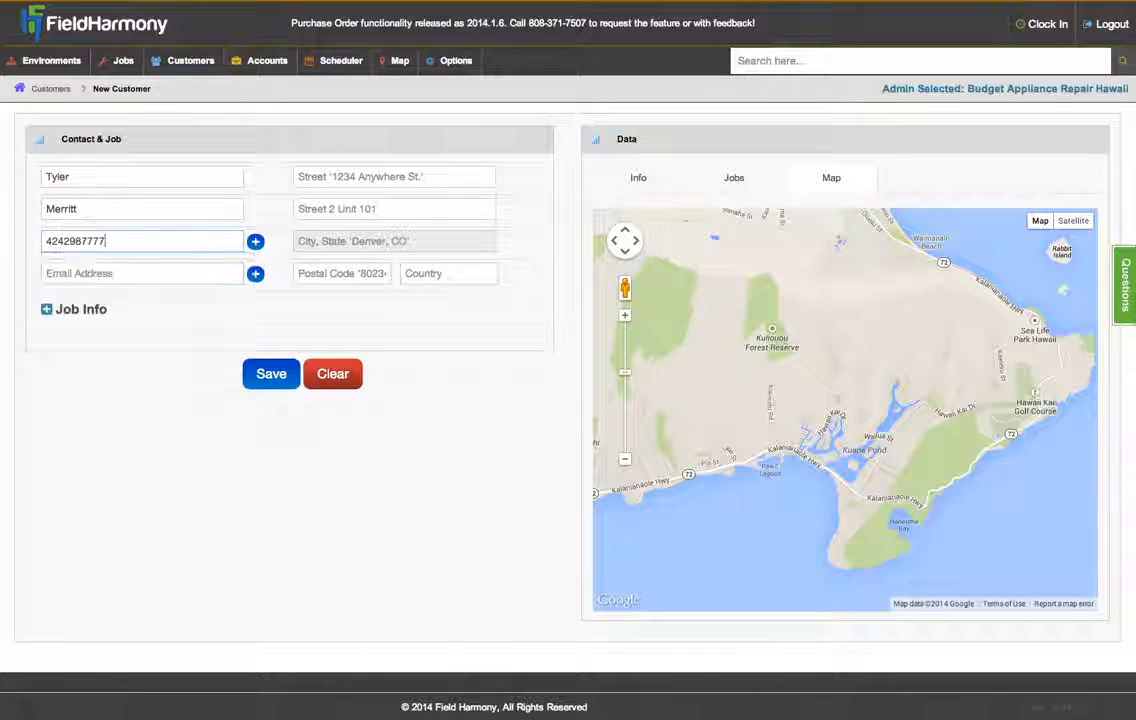
- Enter the customer's phone number and an e-mail address, editing it to be unique after the 'taken' error
key(Tab)
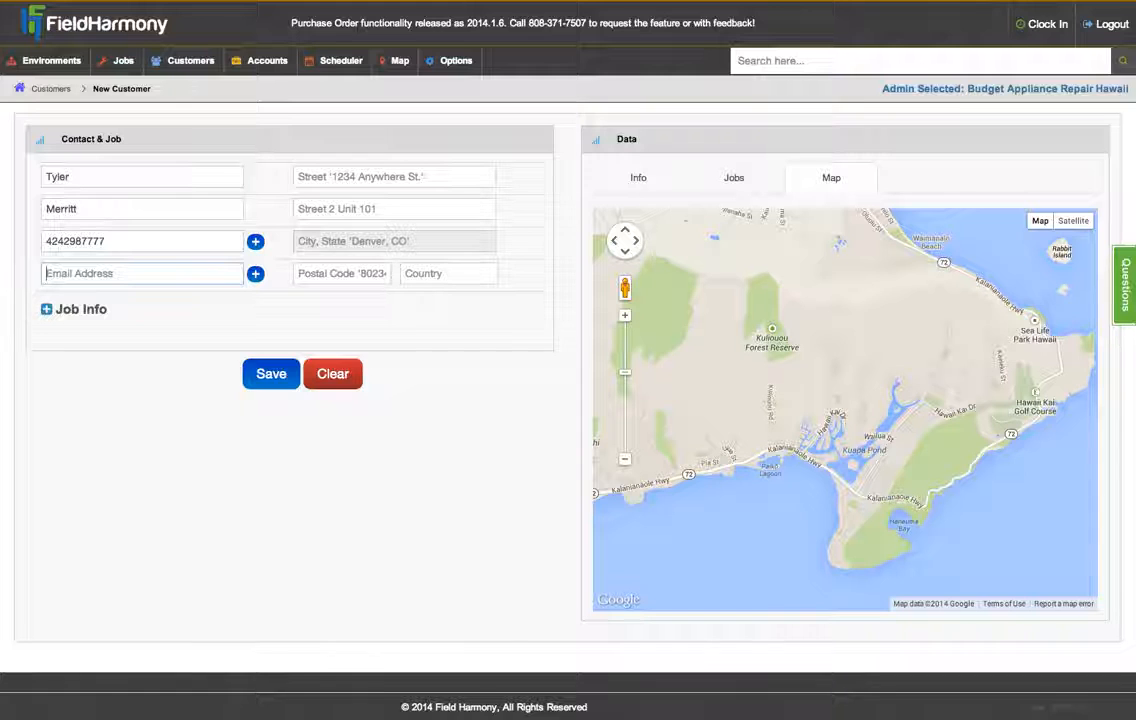
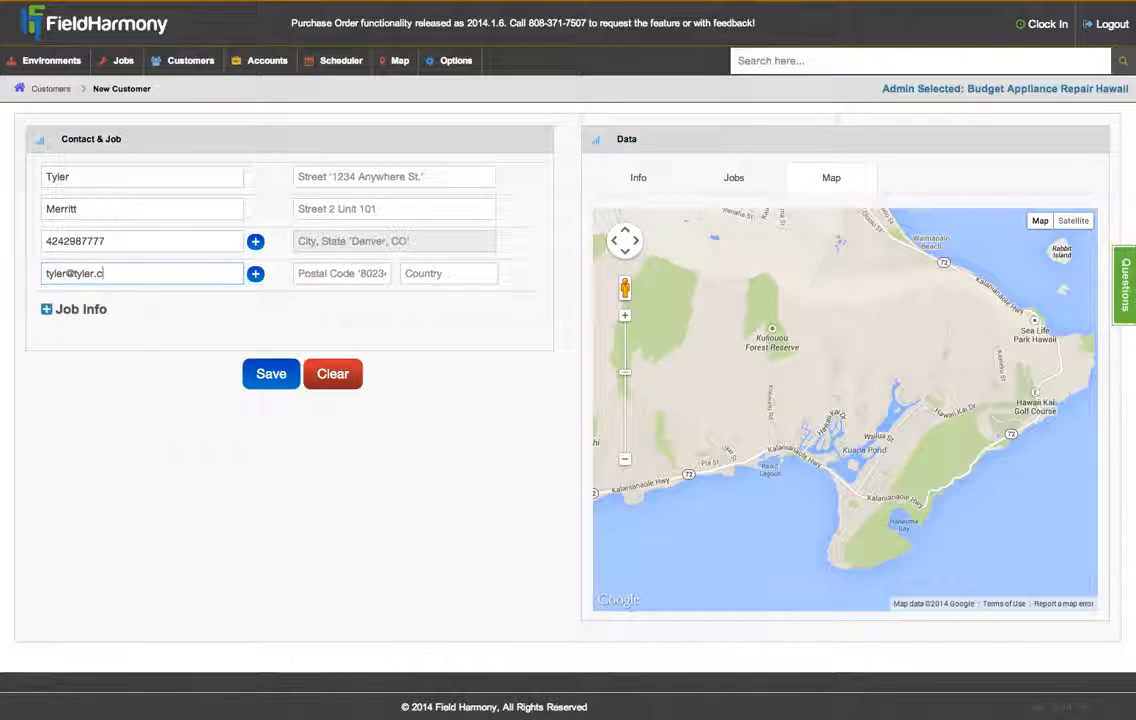
key(Return)
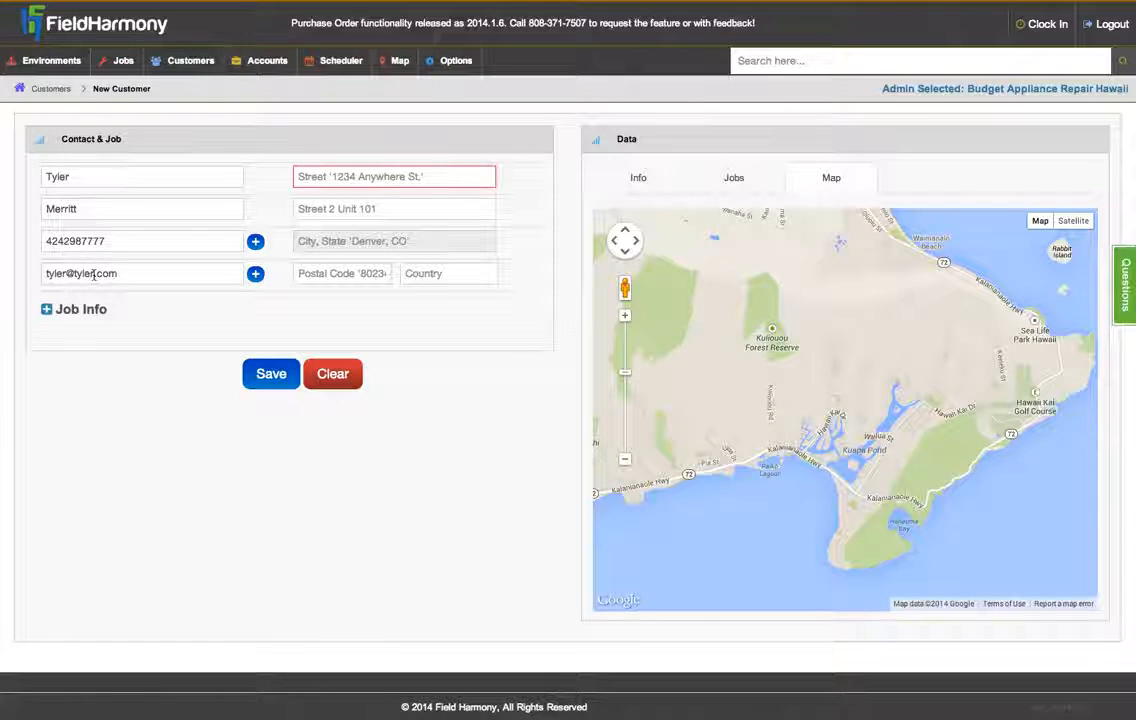
click(94, 274)
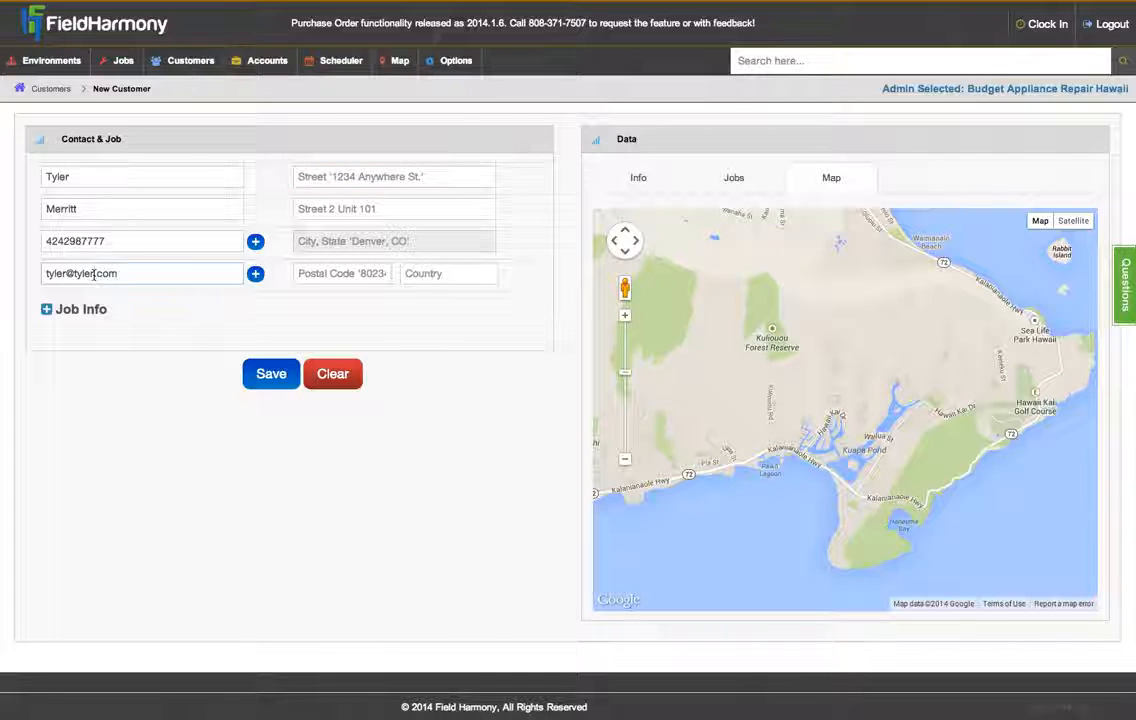
text(98765)
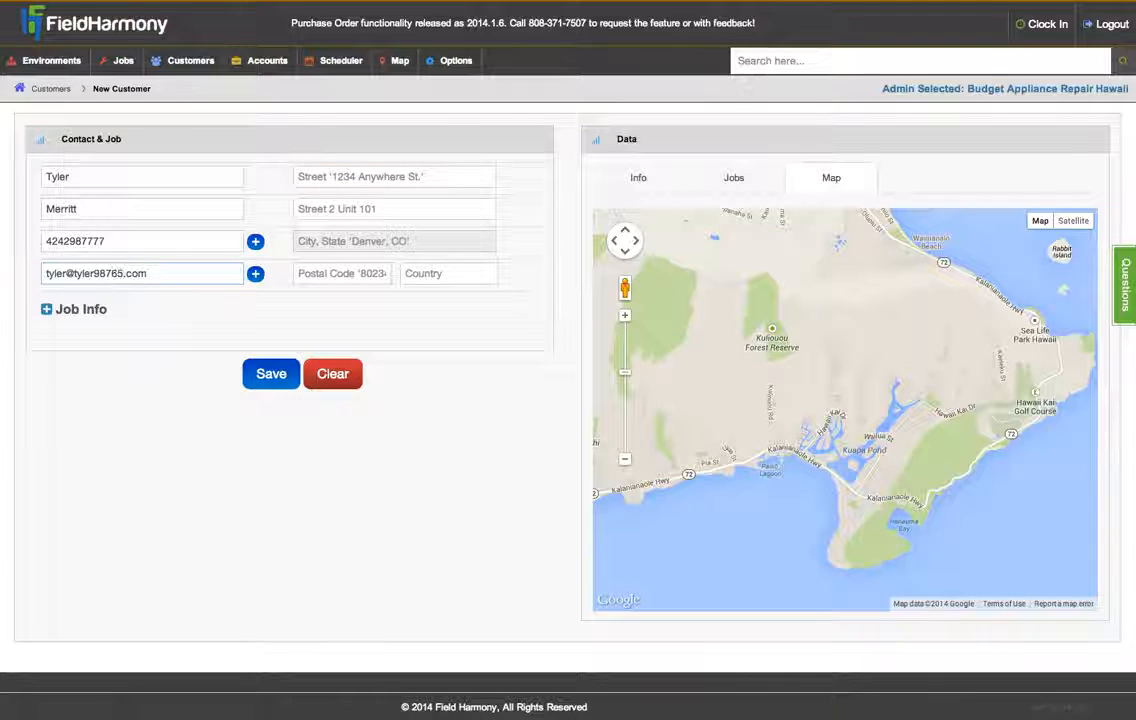
- Enter the customer's street address from the first autocomplete suggestion so city, state, ZIP and country fill in
click(338, 176)
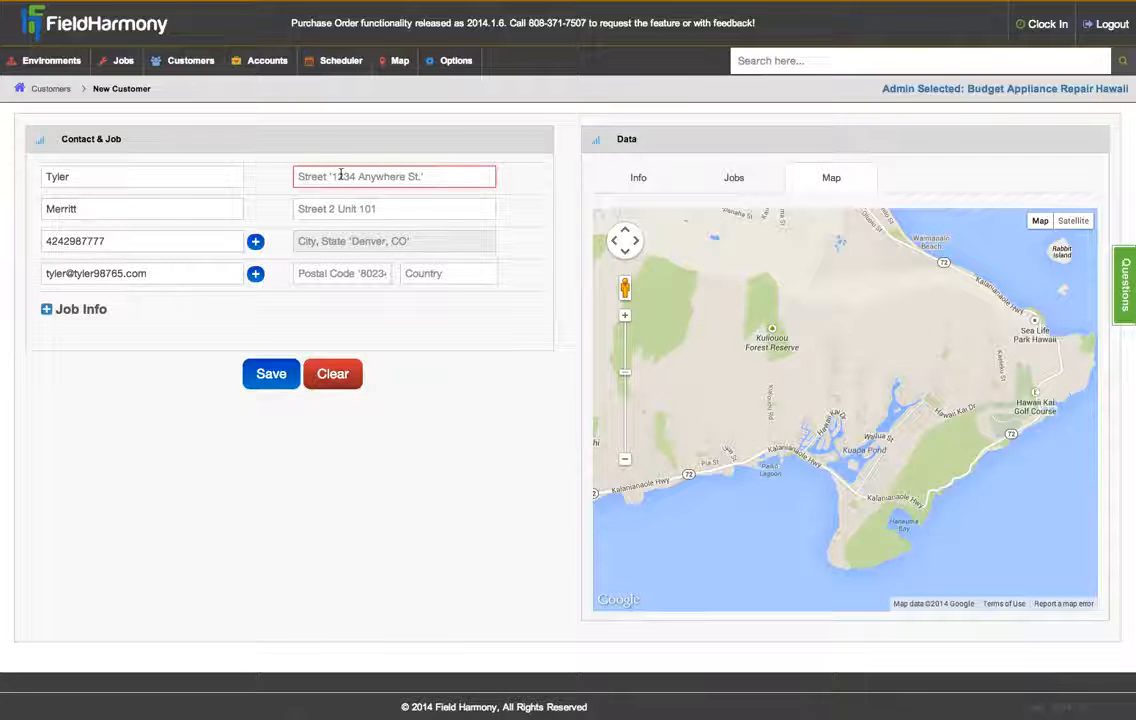
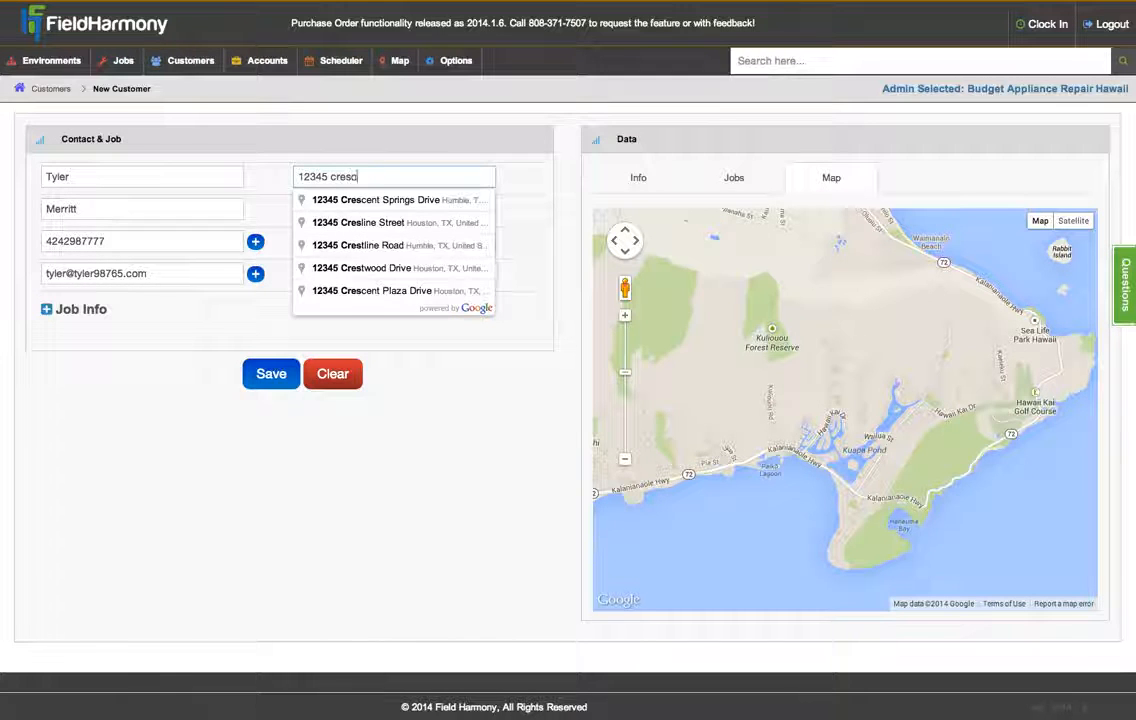
key(Down)
key(Return)
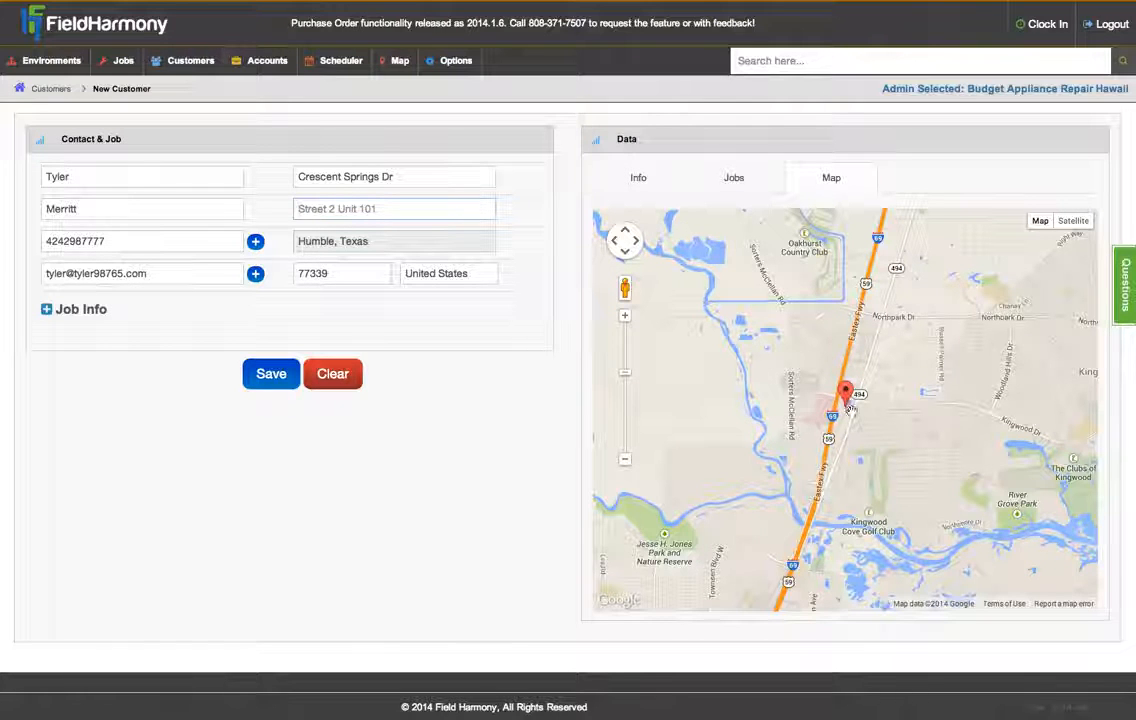
click(340, 326)
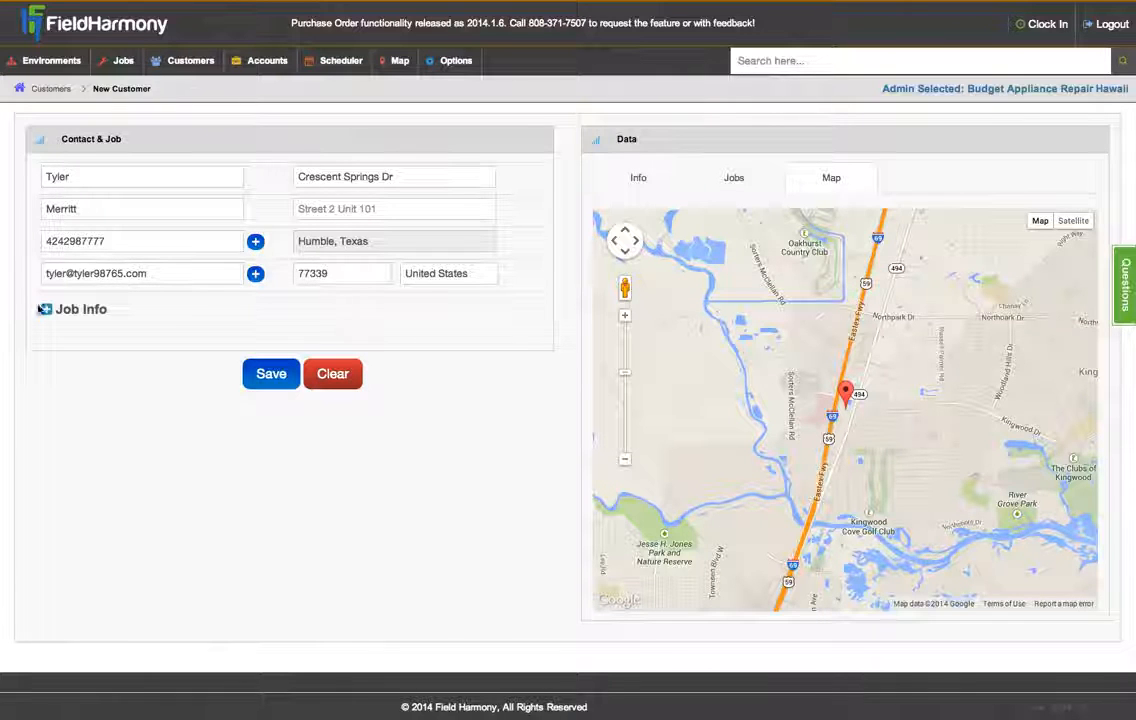
- Expand the Job Info section, showing the auto-generated job number and On Deck status
click(46, 310)
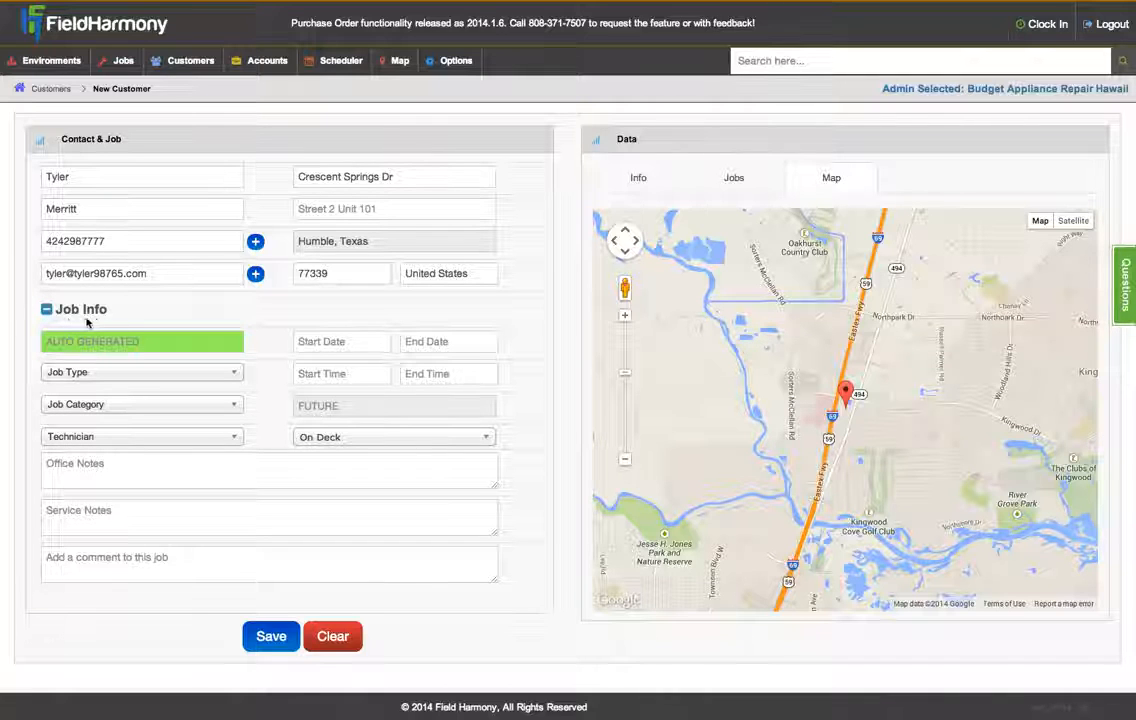
mouse_move(162, 347)
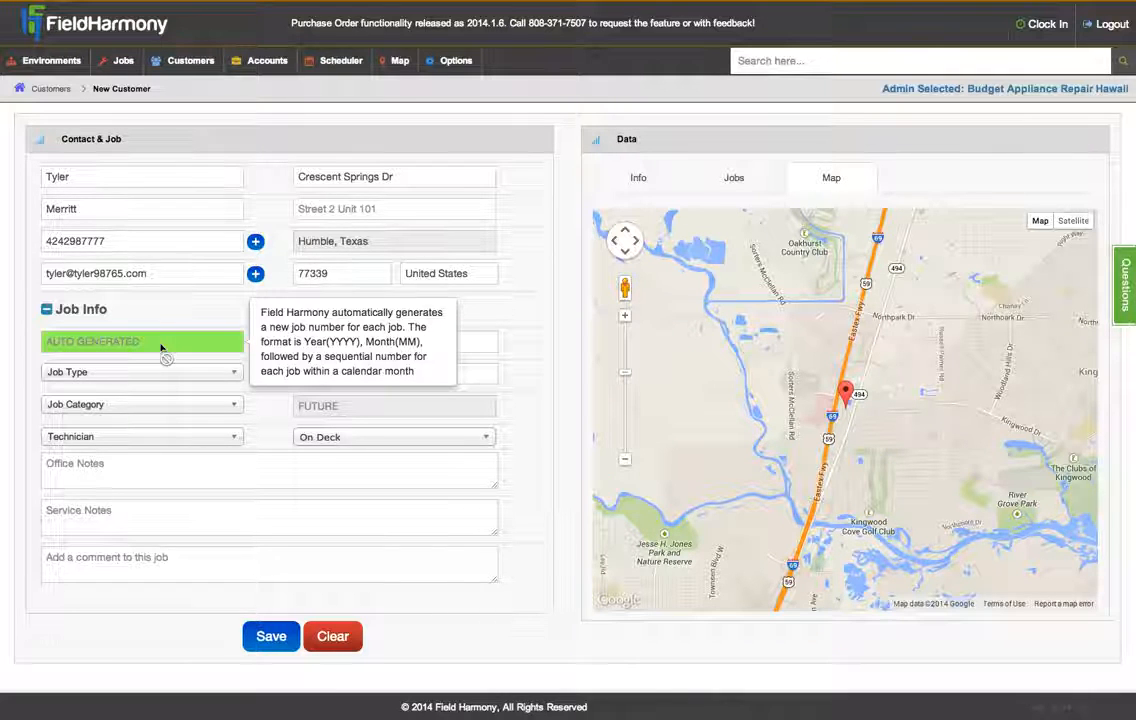
click(172, 372)
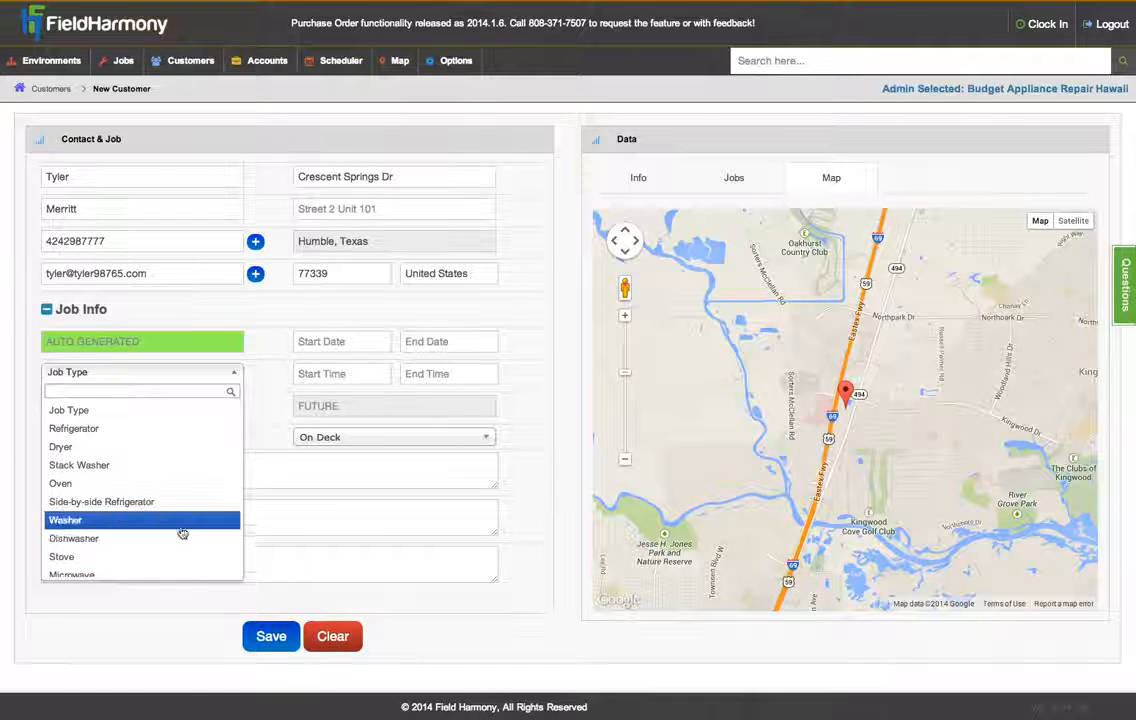
- Set the job type to Oven and the job category to 96821, and assign a technician
click(151, 483)
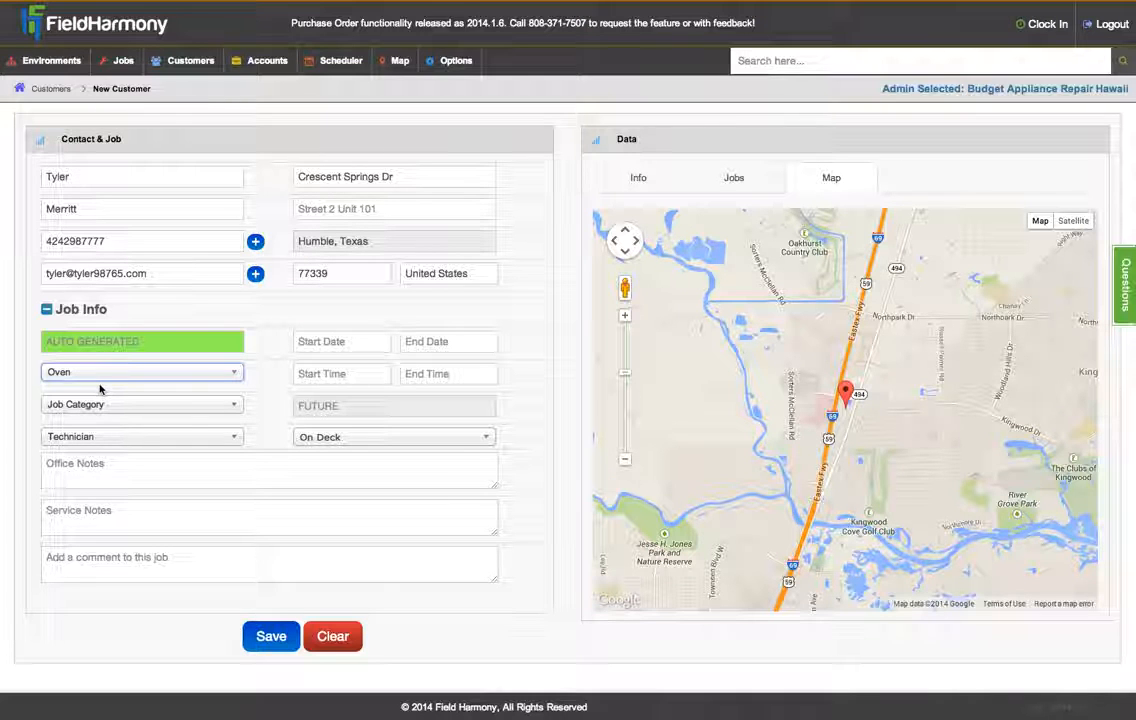
click(122, 404)
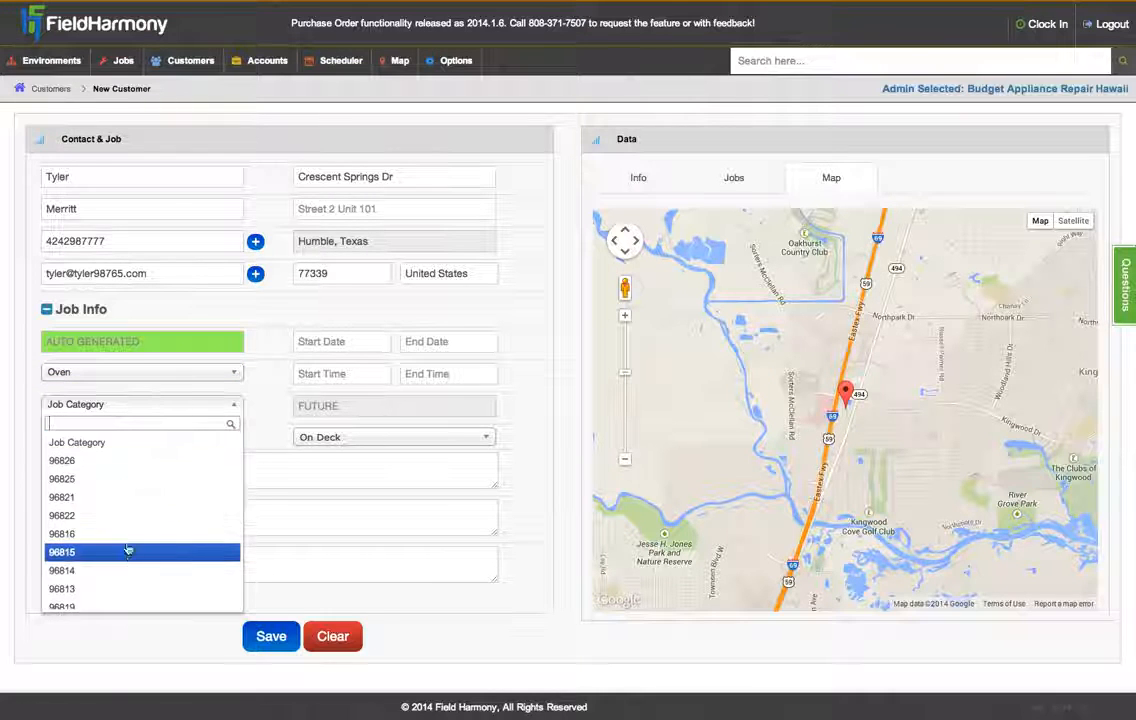
click(118, 497)
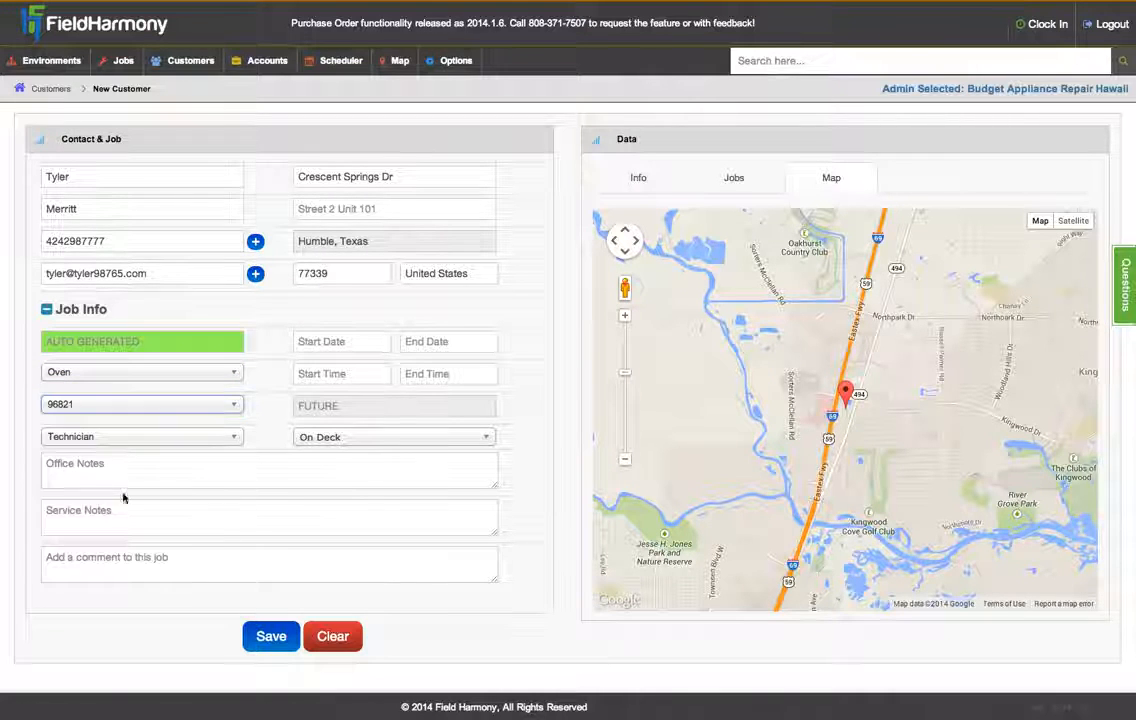
click(112, 440)
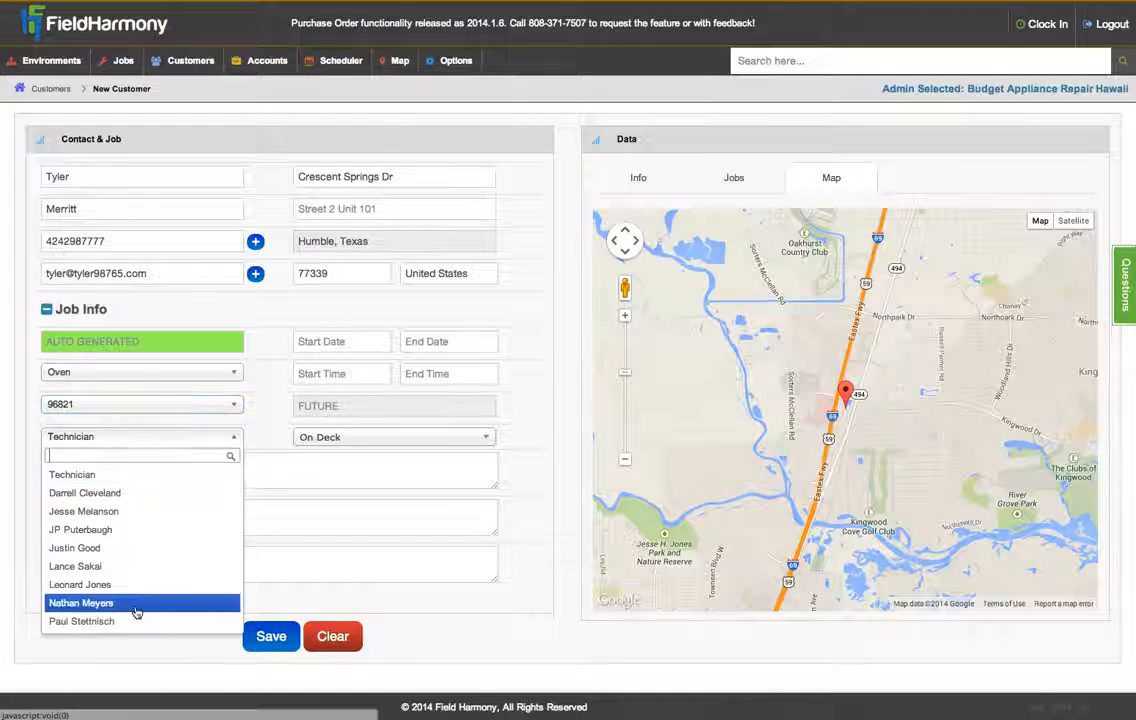
click(135, 621)
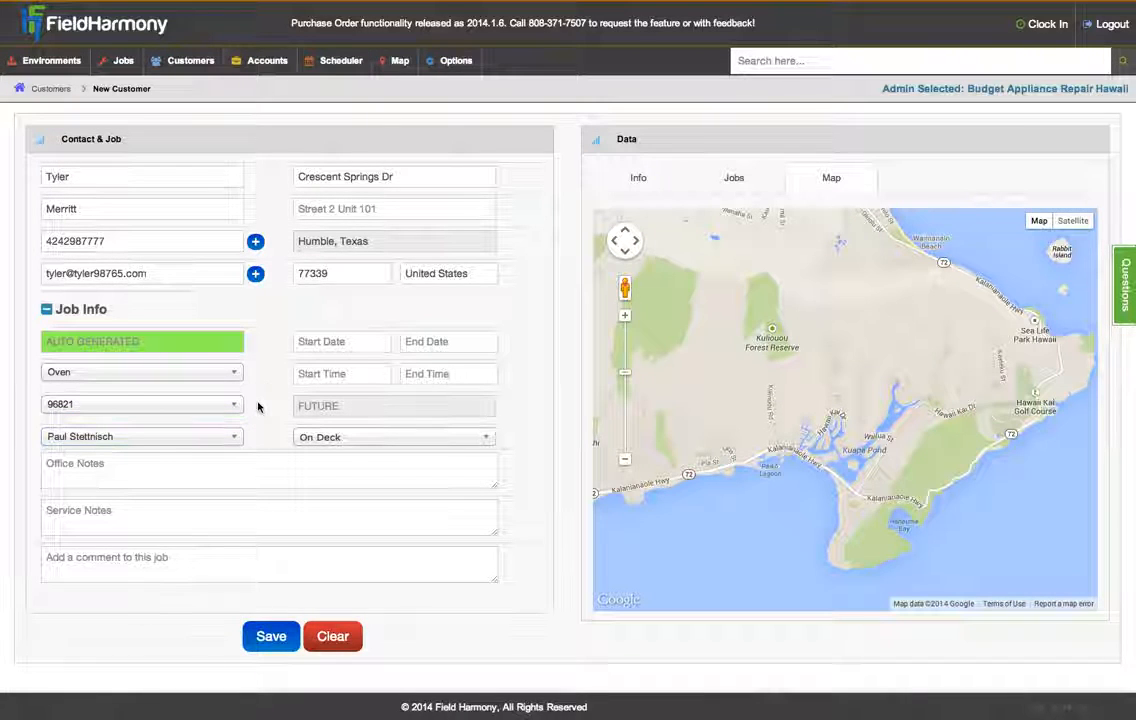
- Schedule the job to start 04-02-2014 and end 04-04-2014
click(305, 342)
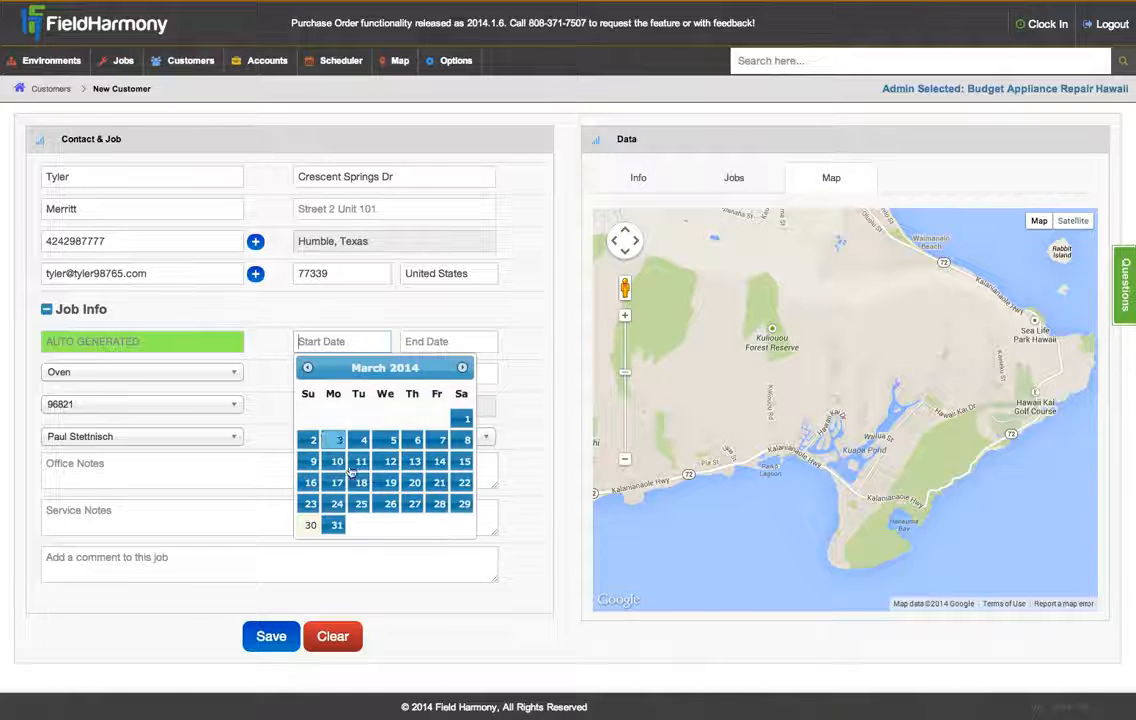
click(462, 367)
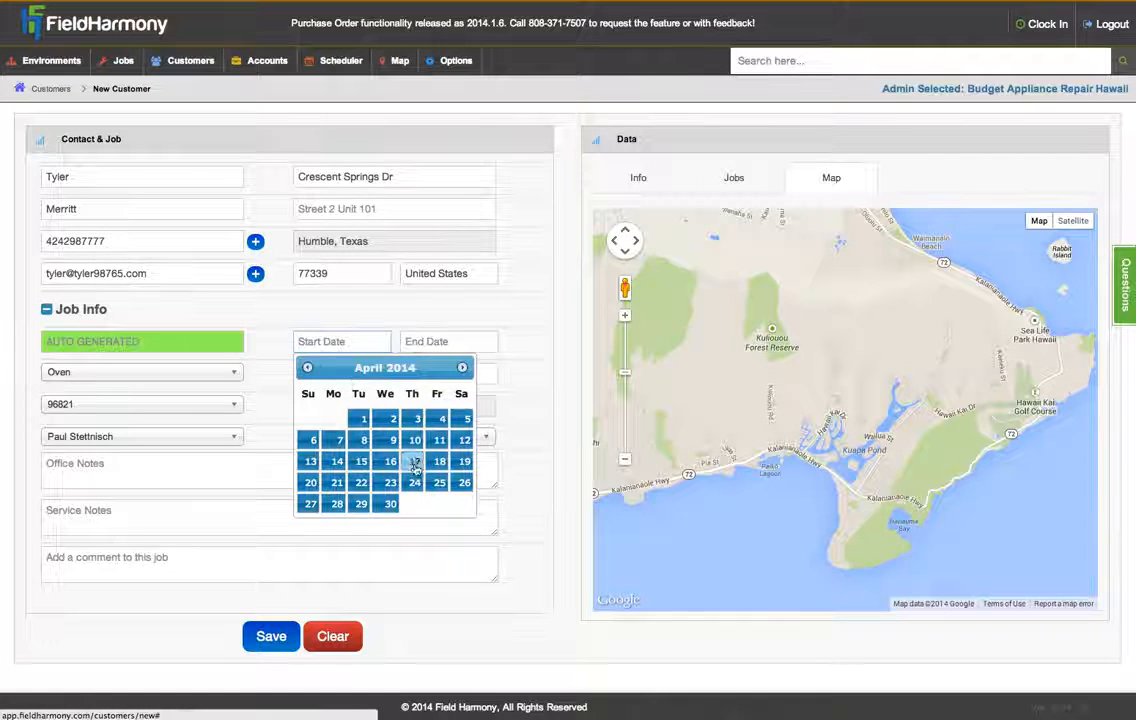
click(393, 418)
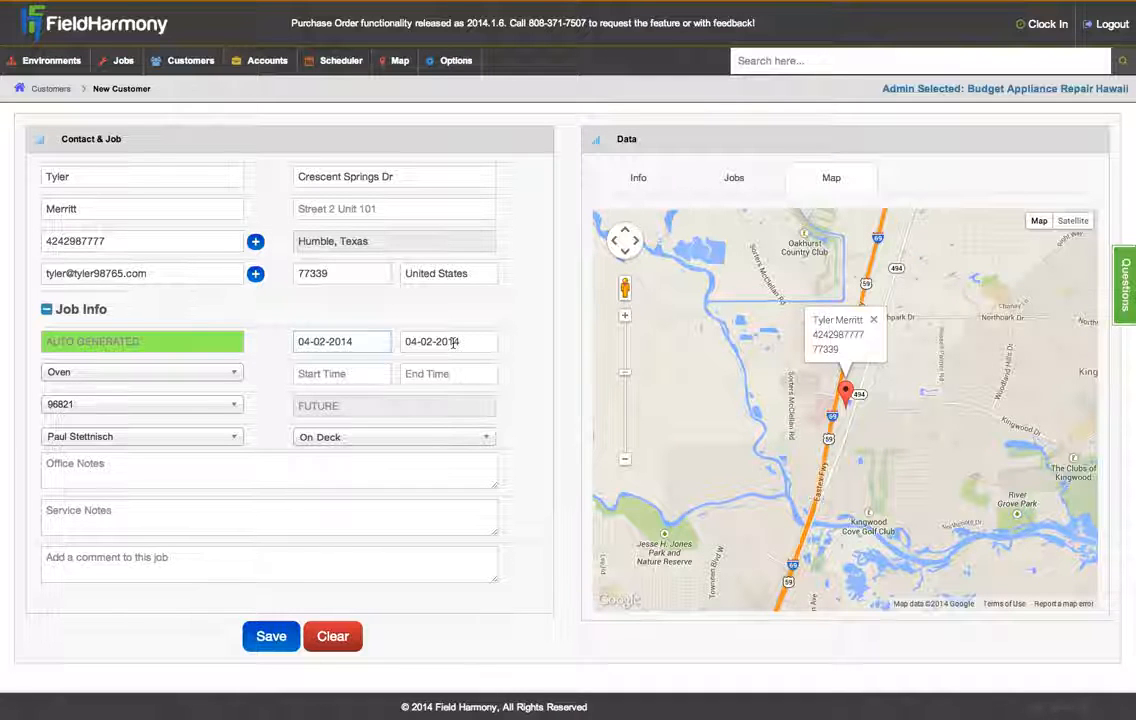
click(462, 342)
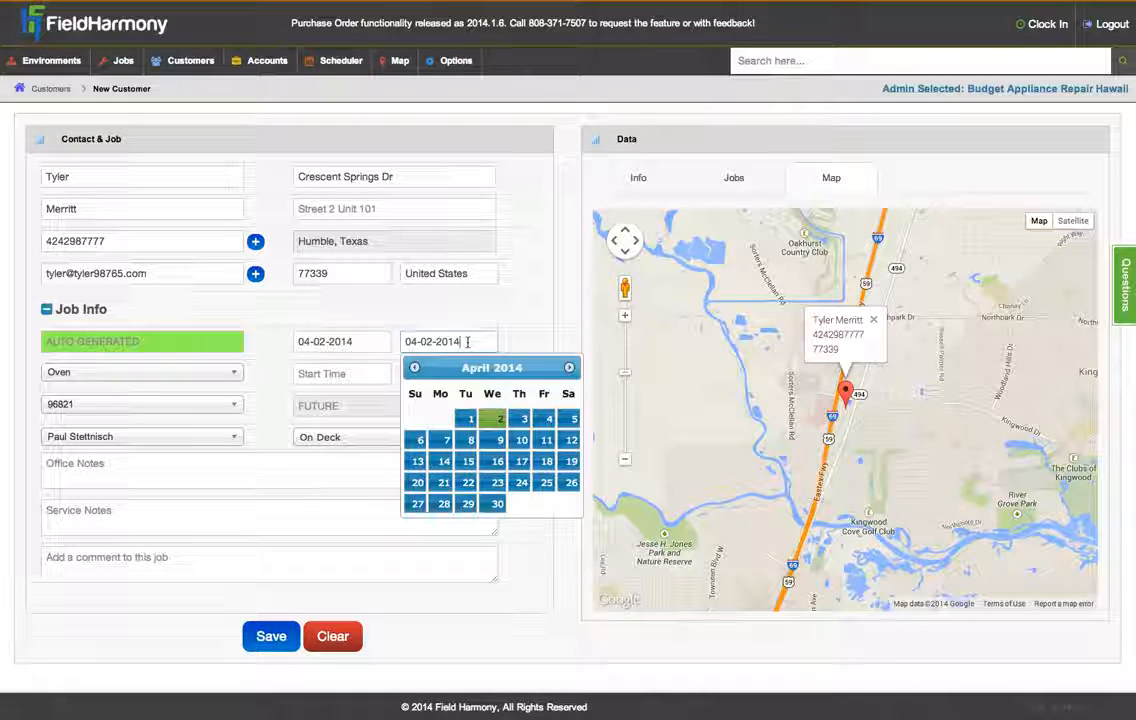
click(546, 419)
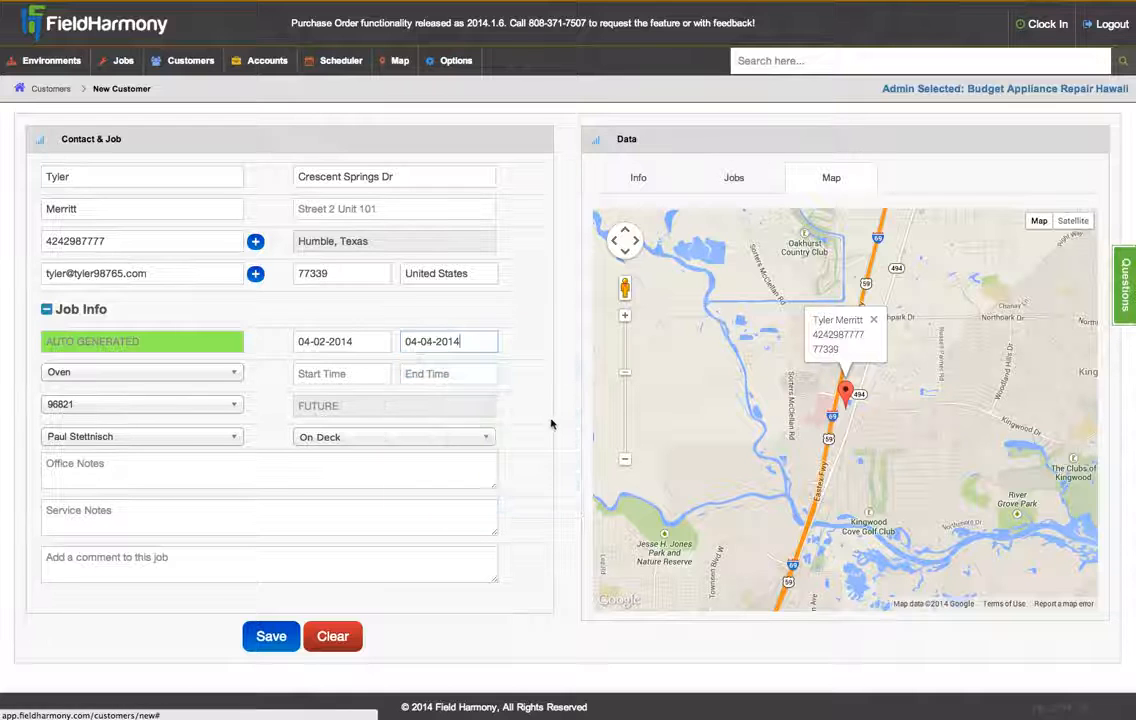
click(348, 374)
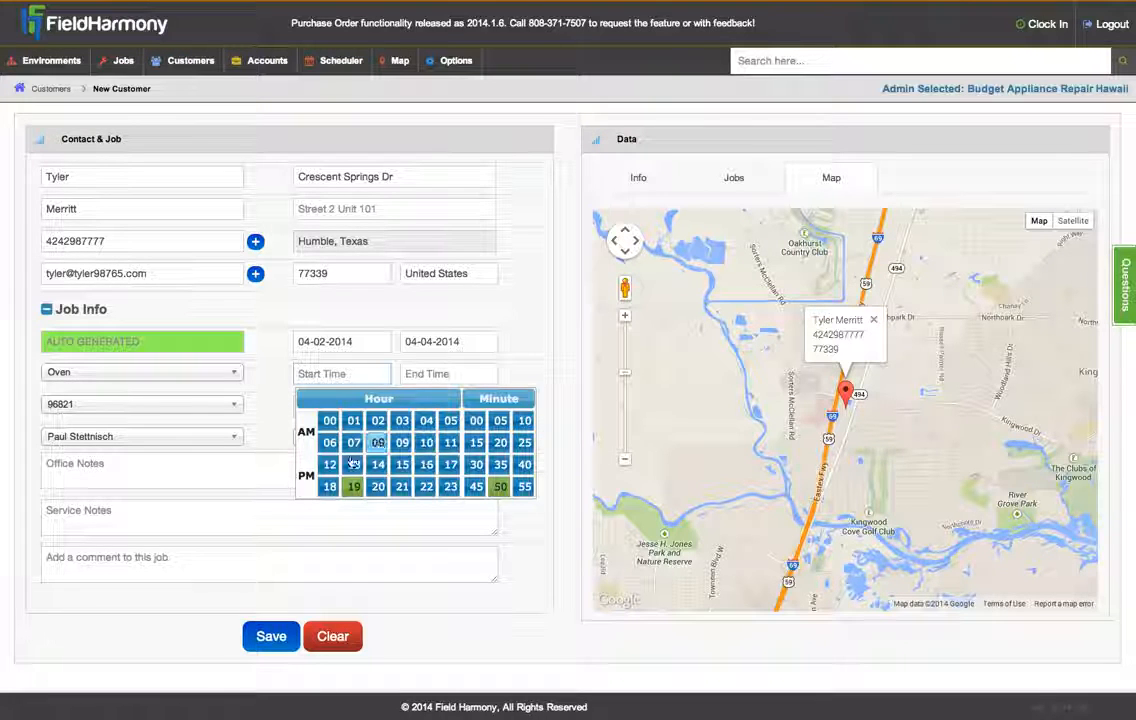
- Set the job's start time to 10:00 and end time to 14:00
click(426, 442)
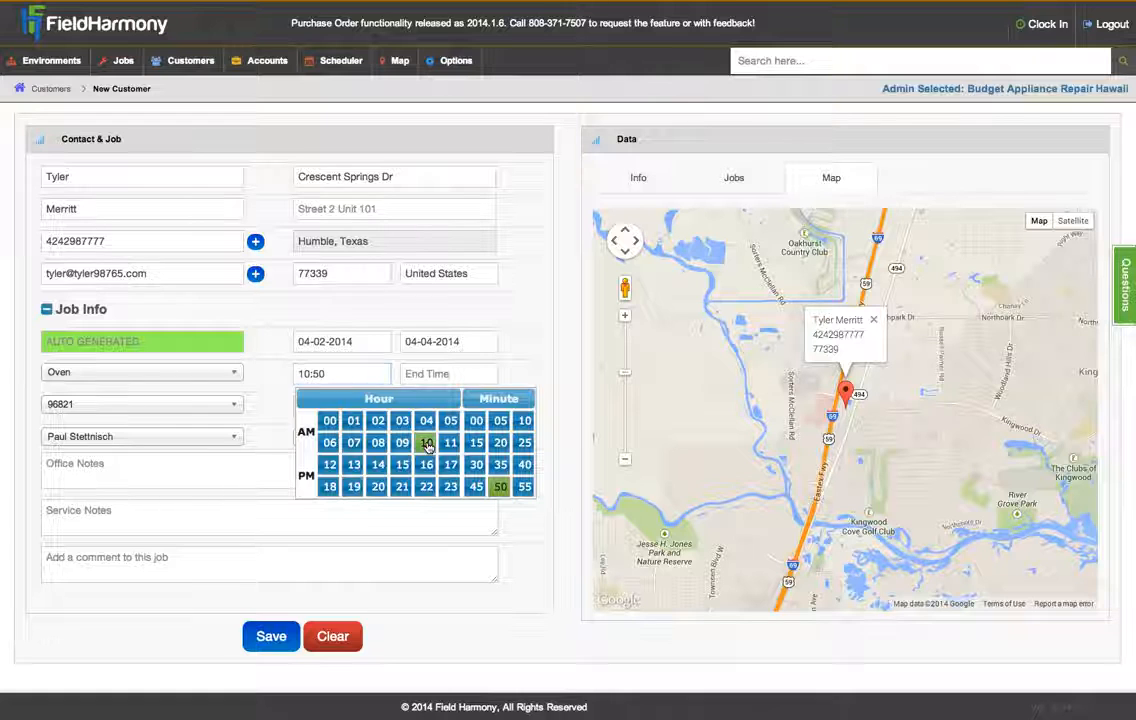
click(477, 421)
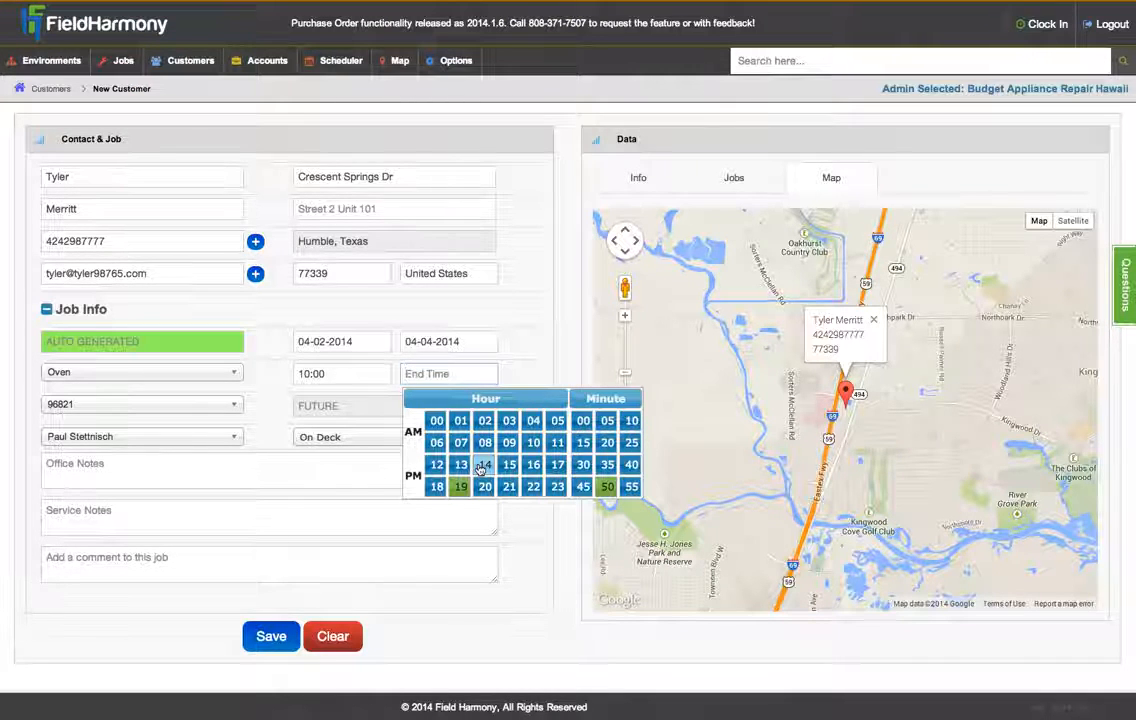
click(485, 466)
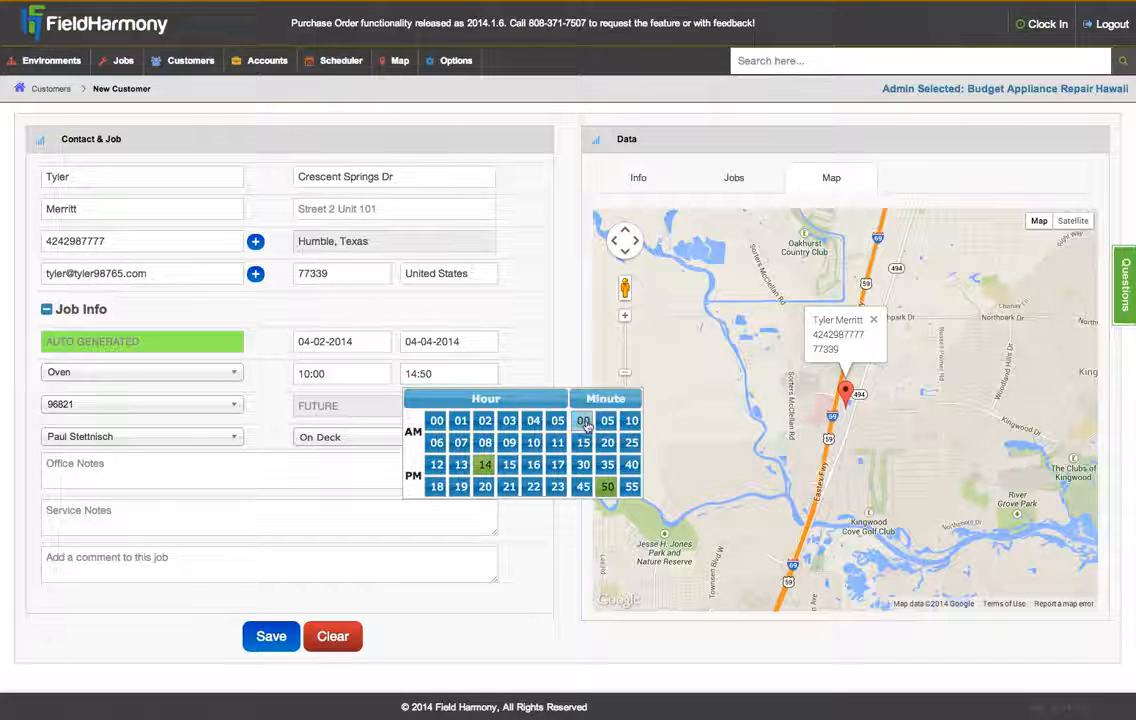
click(582, 424)
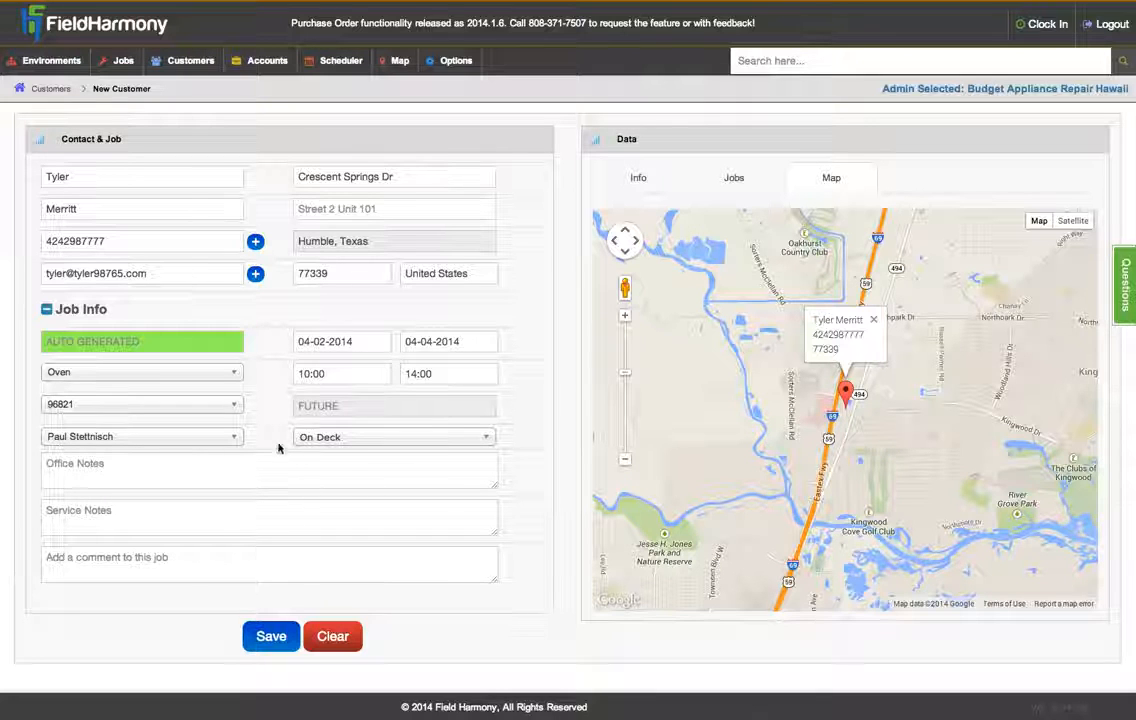
click(325, 437)
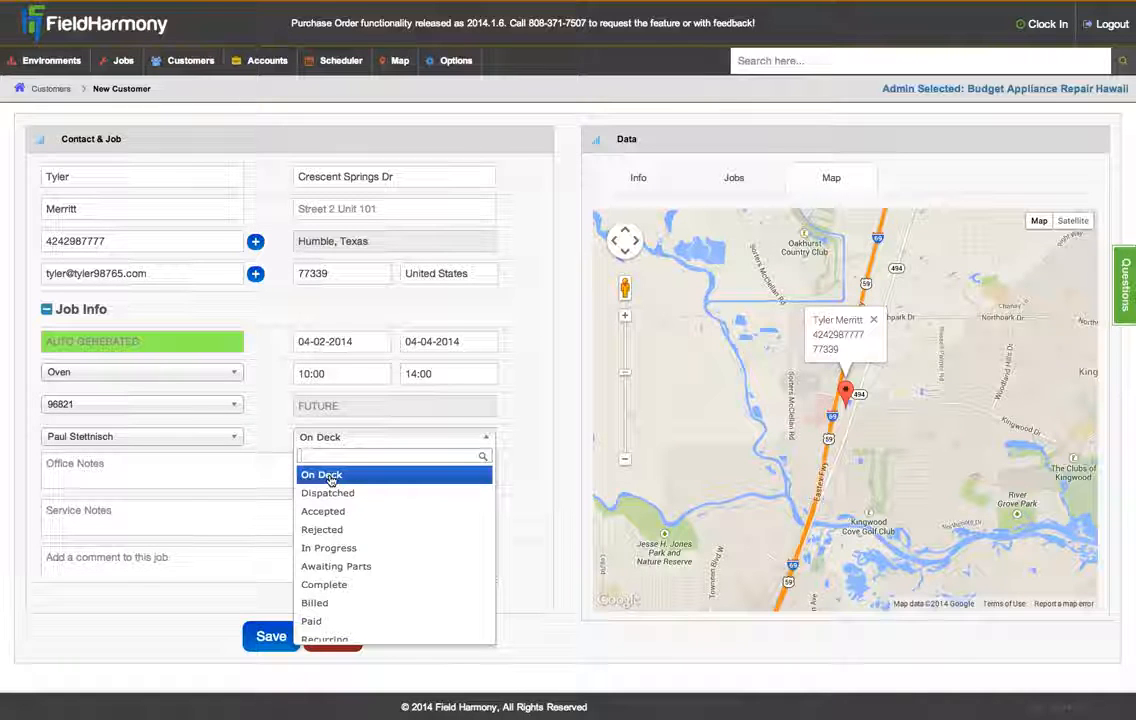
- Change the job status from On Deck to Dispatched
click(322, 476)
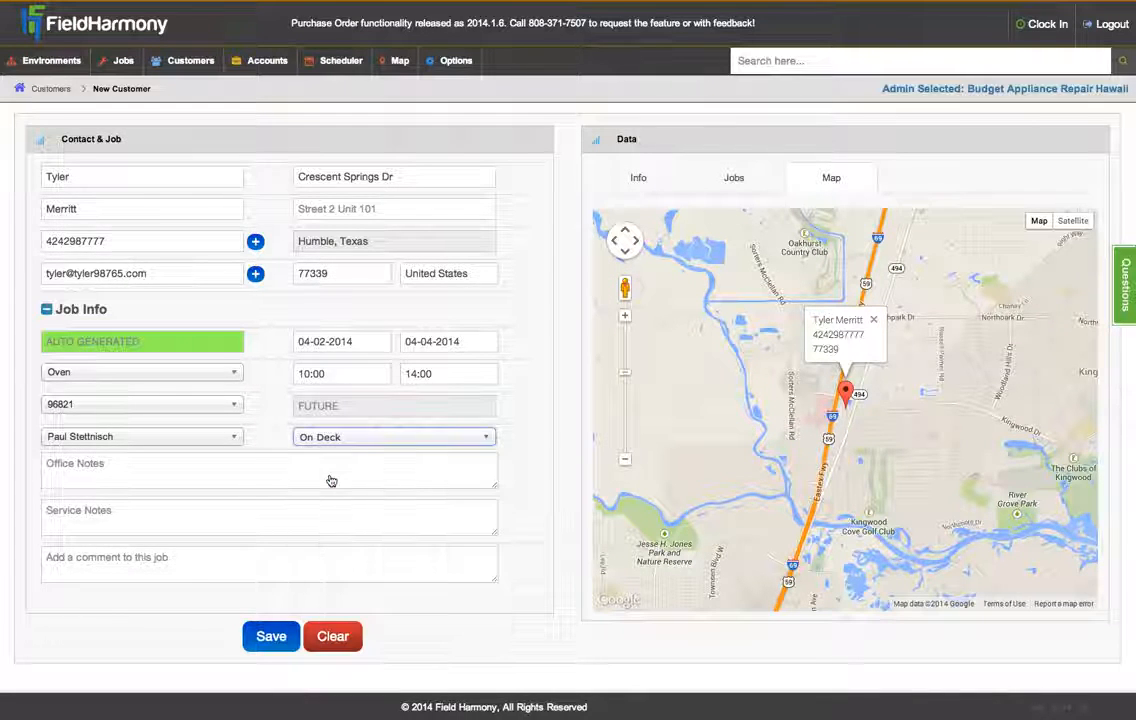
click(261, 436)
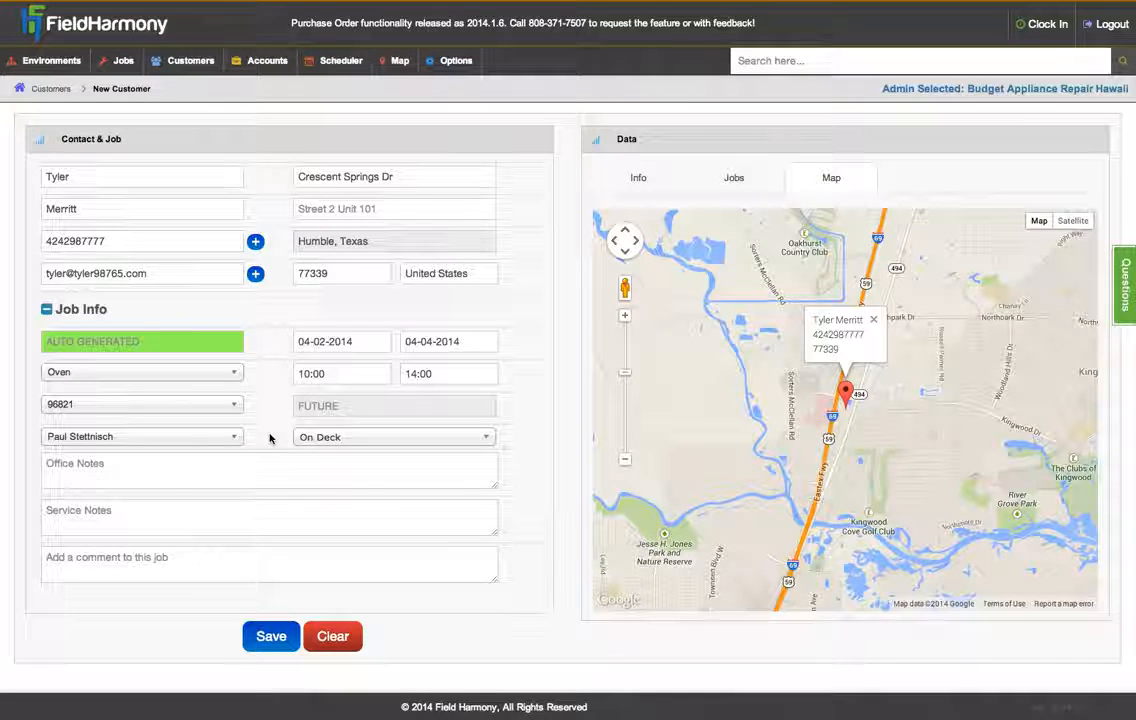
click(357, 439)
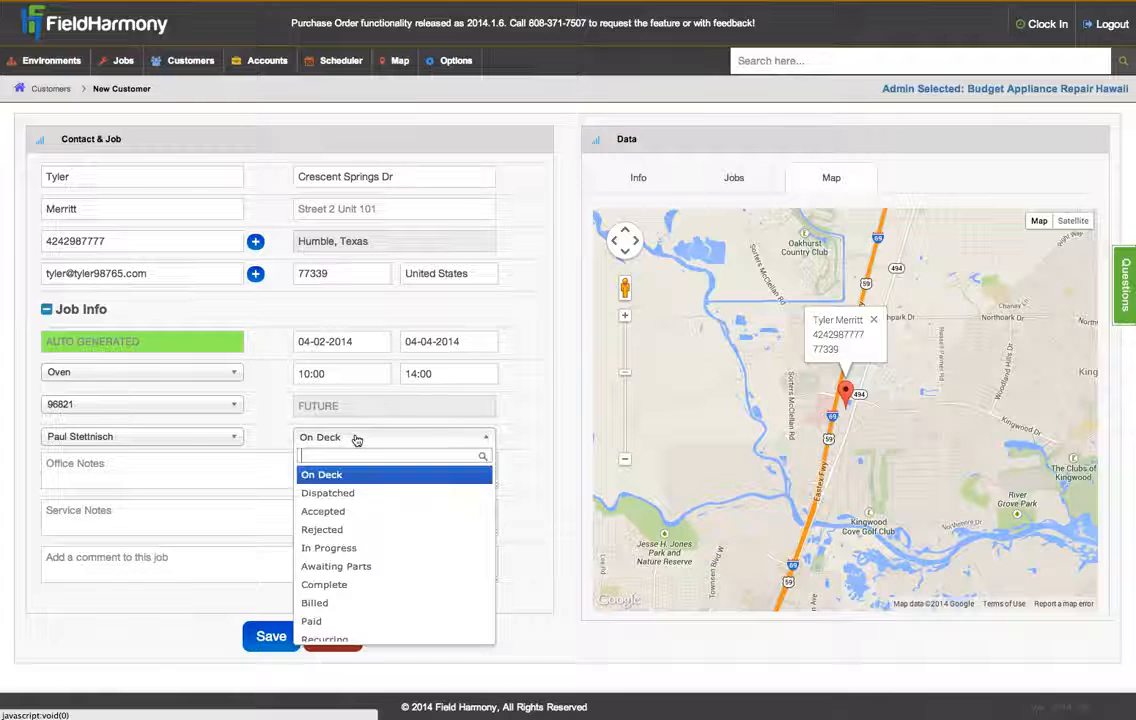
click(365, 496)
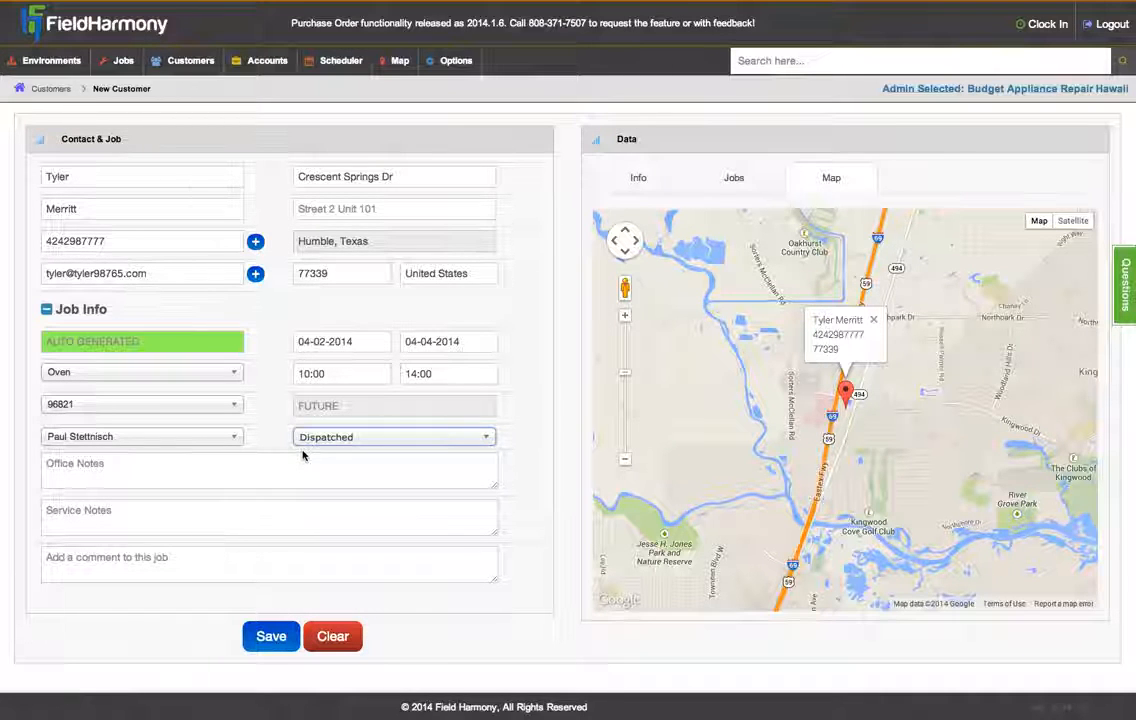
click(272, 441)
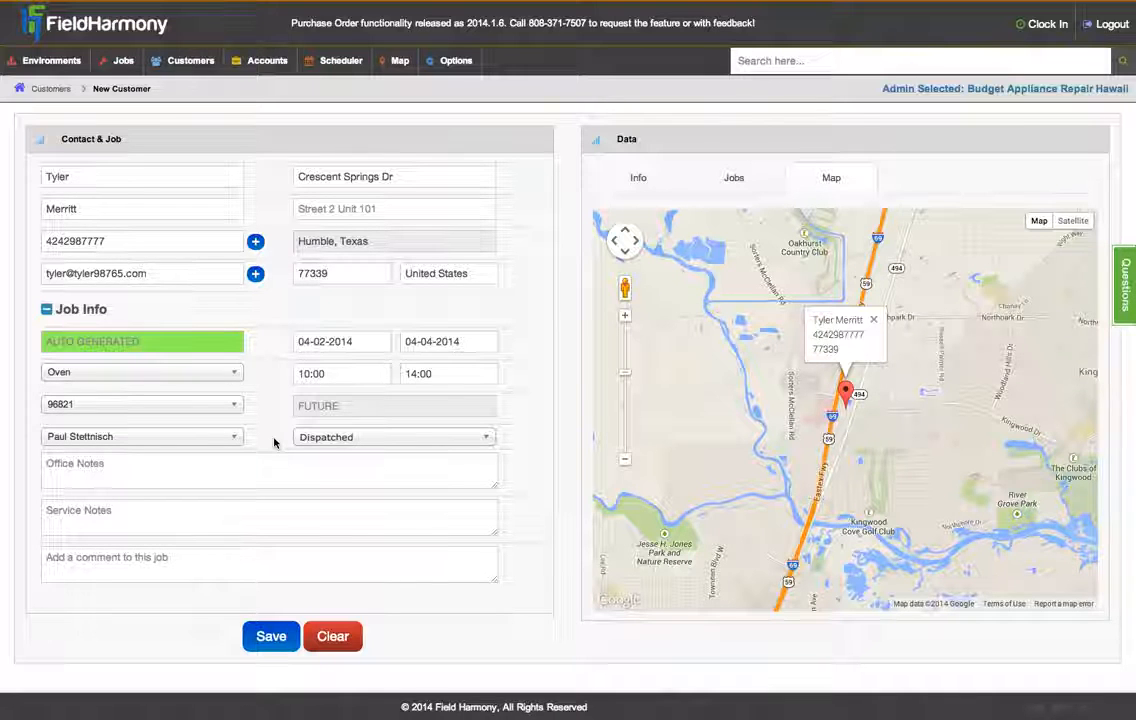
click(186, 467)
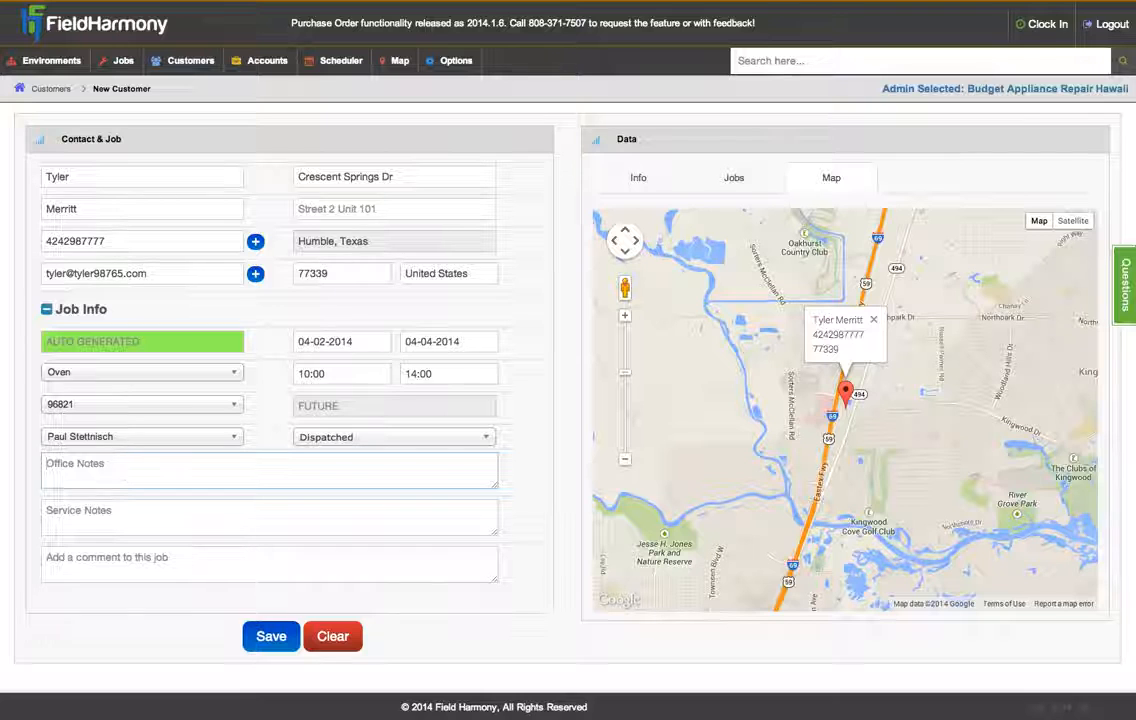
- Enter 'not getting hot' as the job's office note
text(not getting hot)
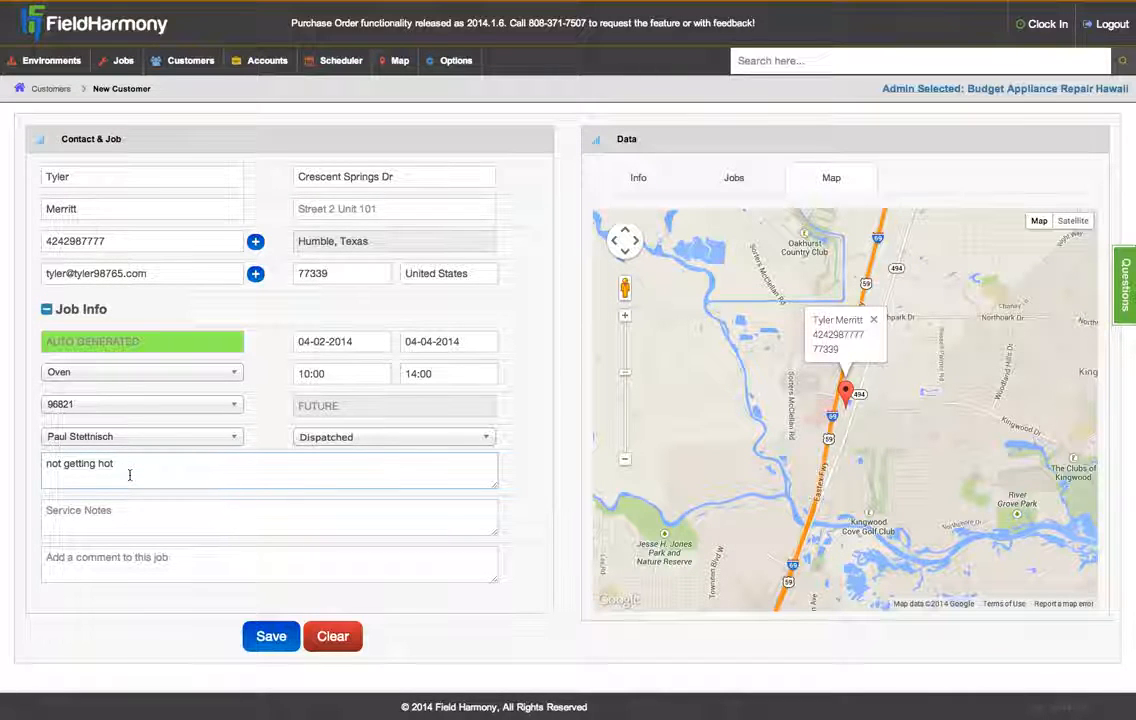
click(134, 511)
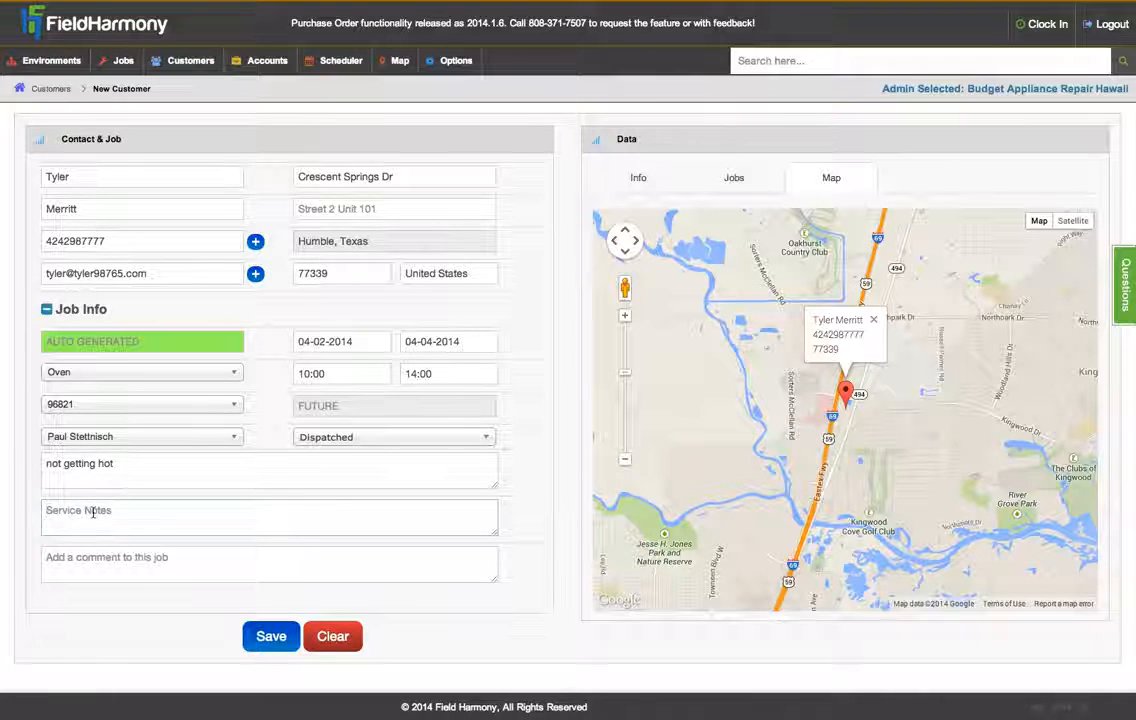
click(132, 557)
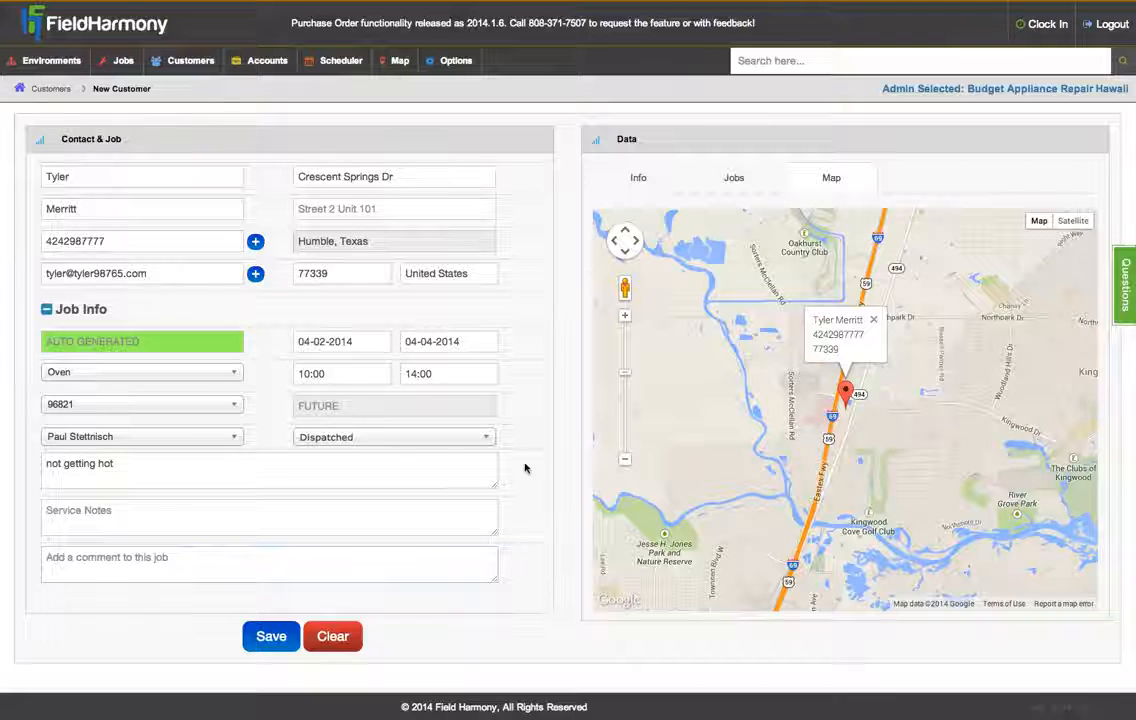
click(661, 181)
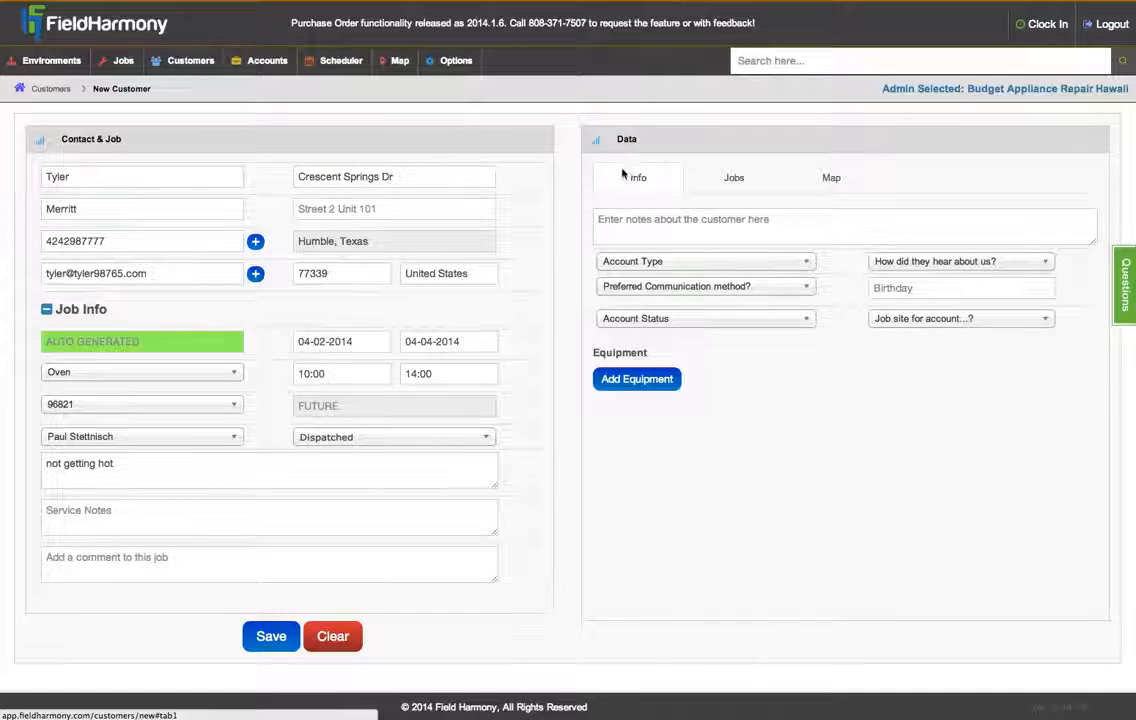
click(665, 386)
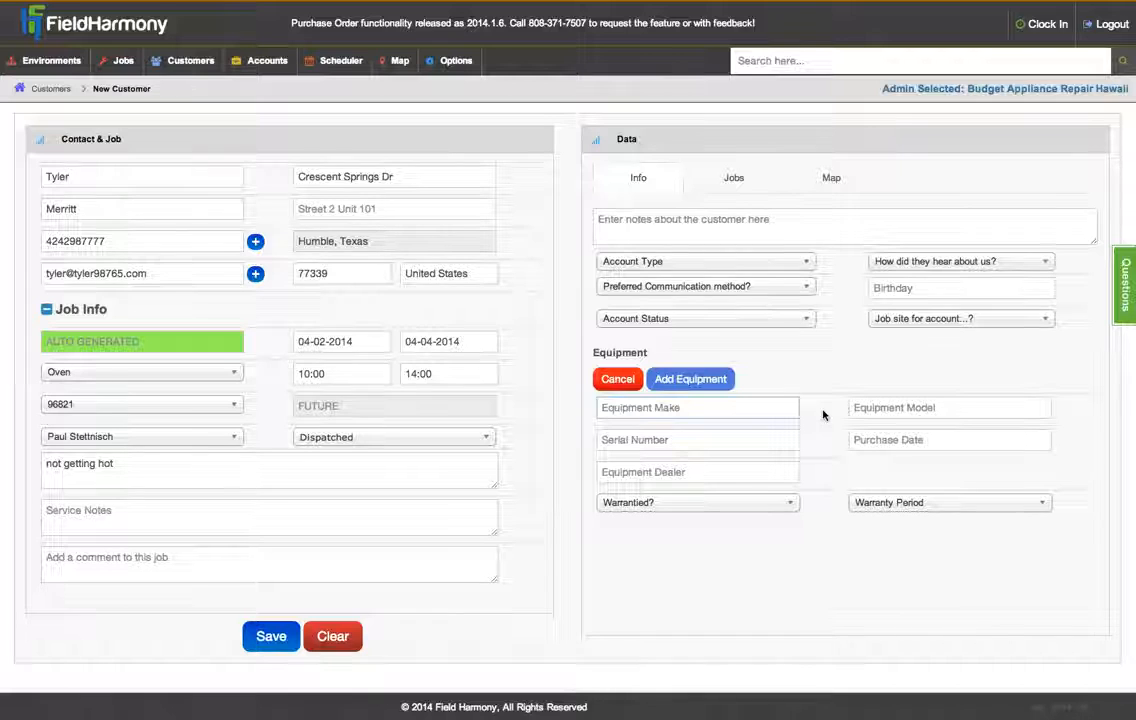
text(LG)
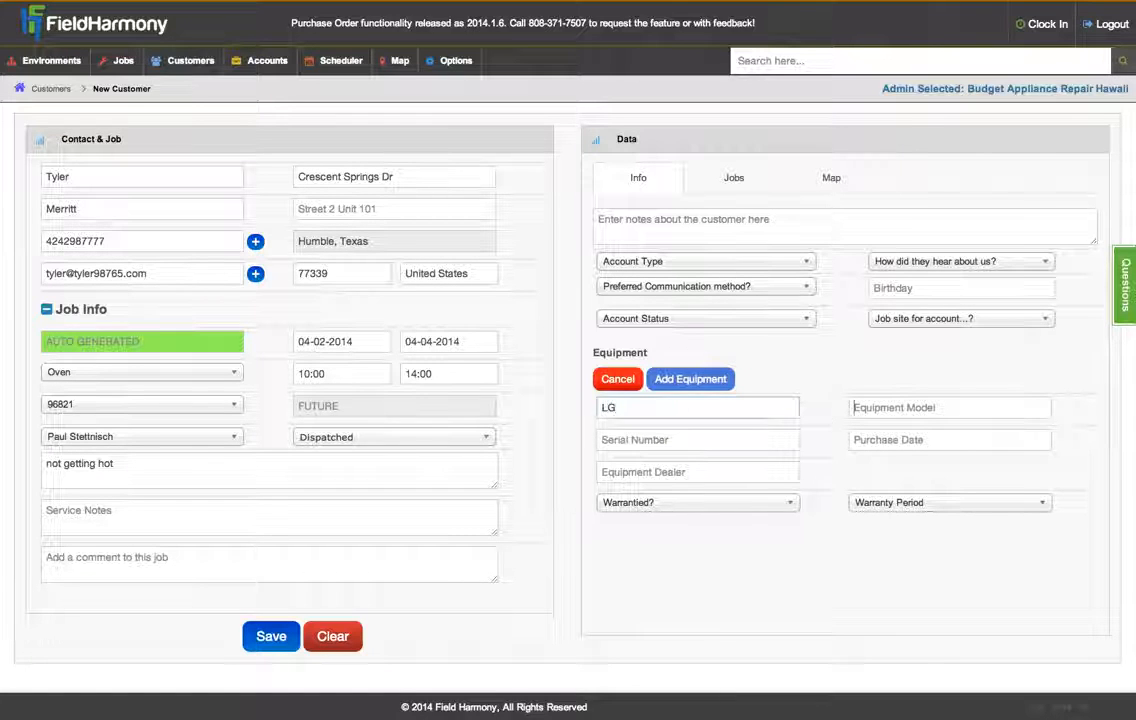
key(Tab)
text(Something)
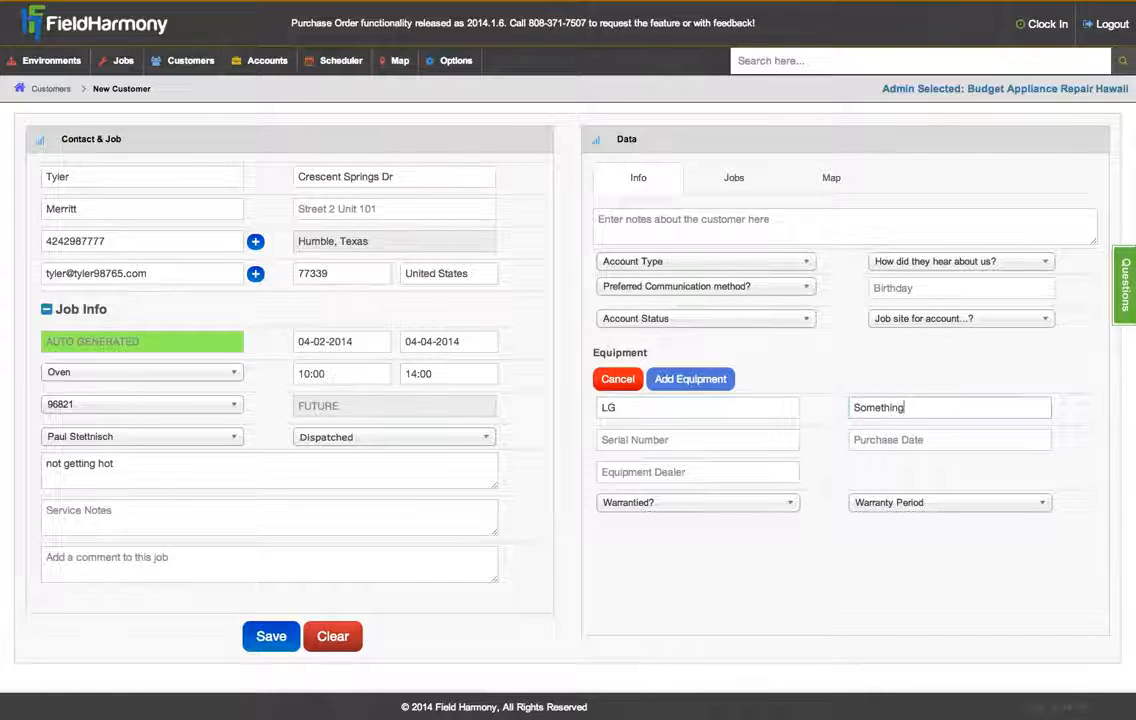
key(Tab)
text(982634876238)
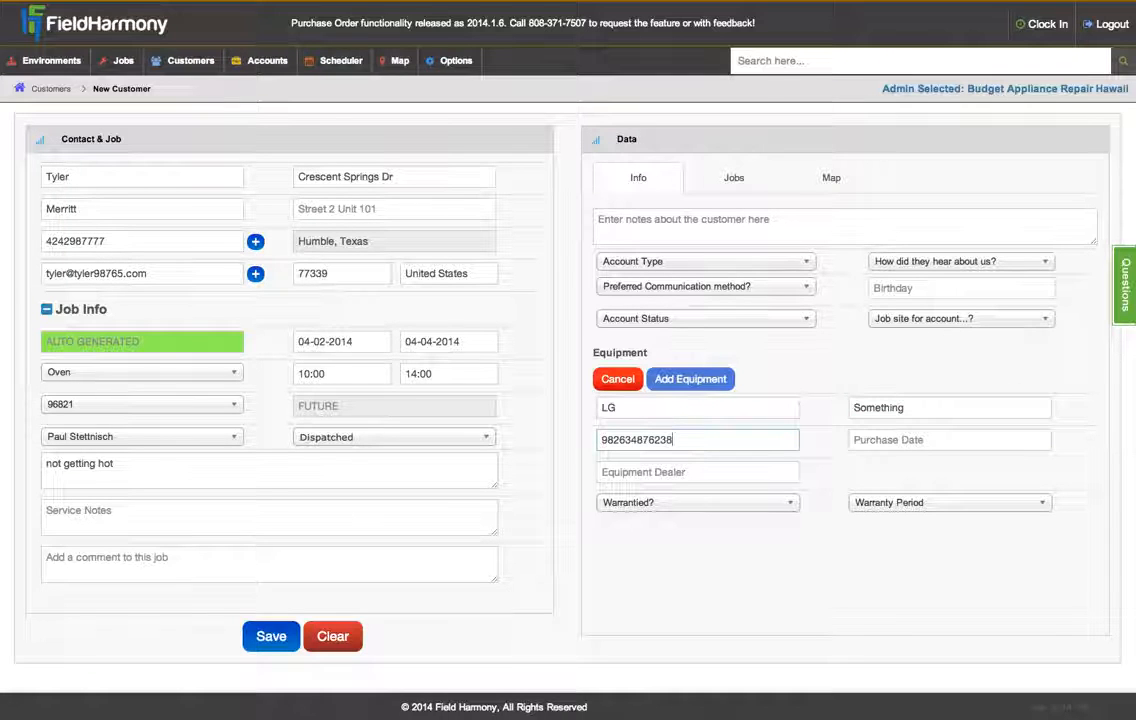
key(Tab)
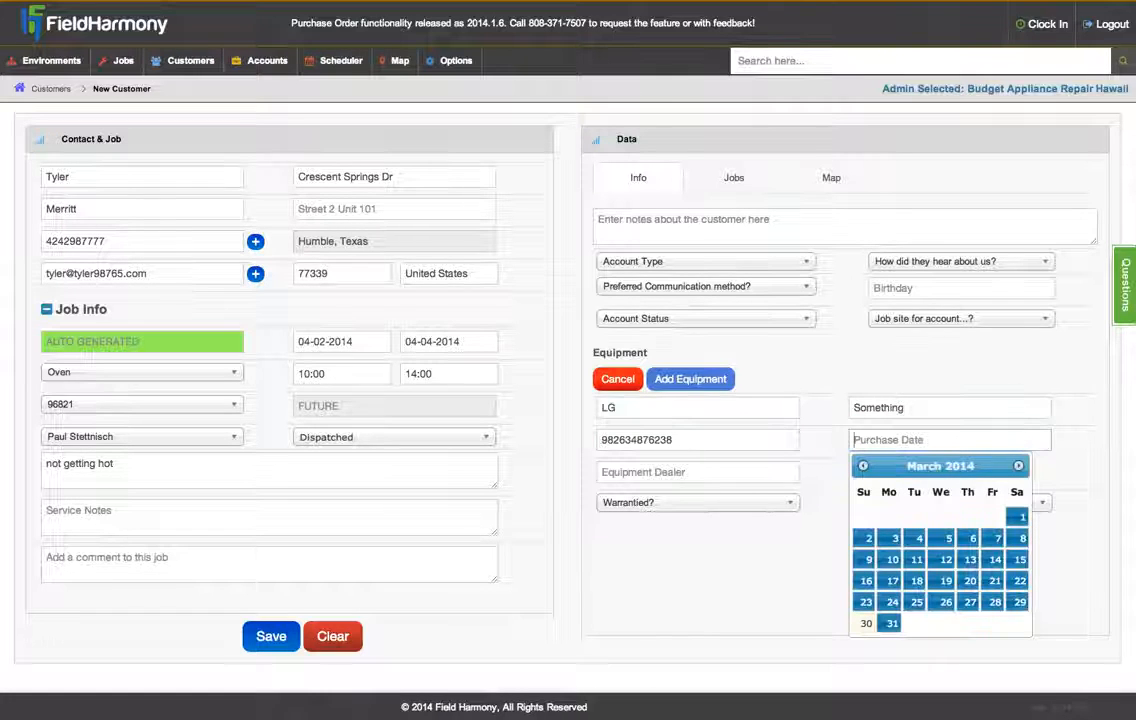
- Set the equipment purchase date to 12-18-2013
click(862, 465)
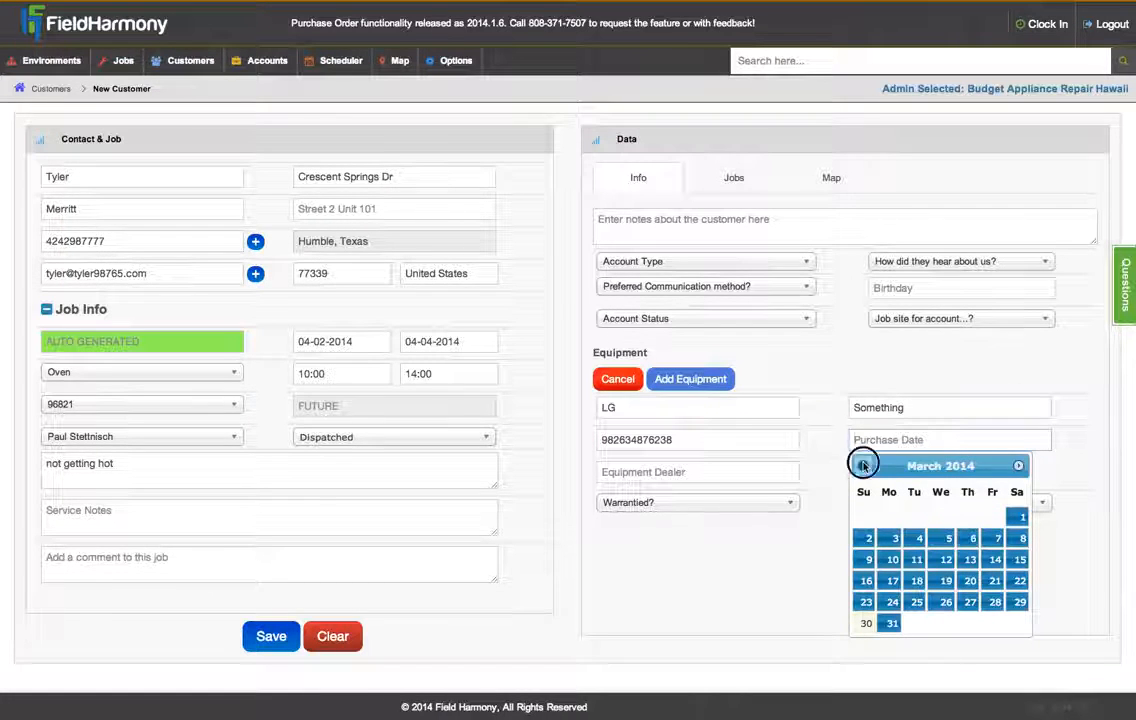
click(862, 465)
click(862, 465)
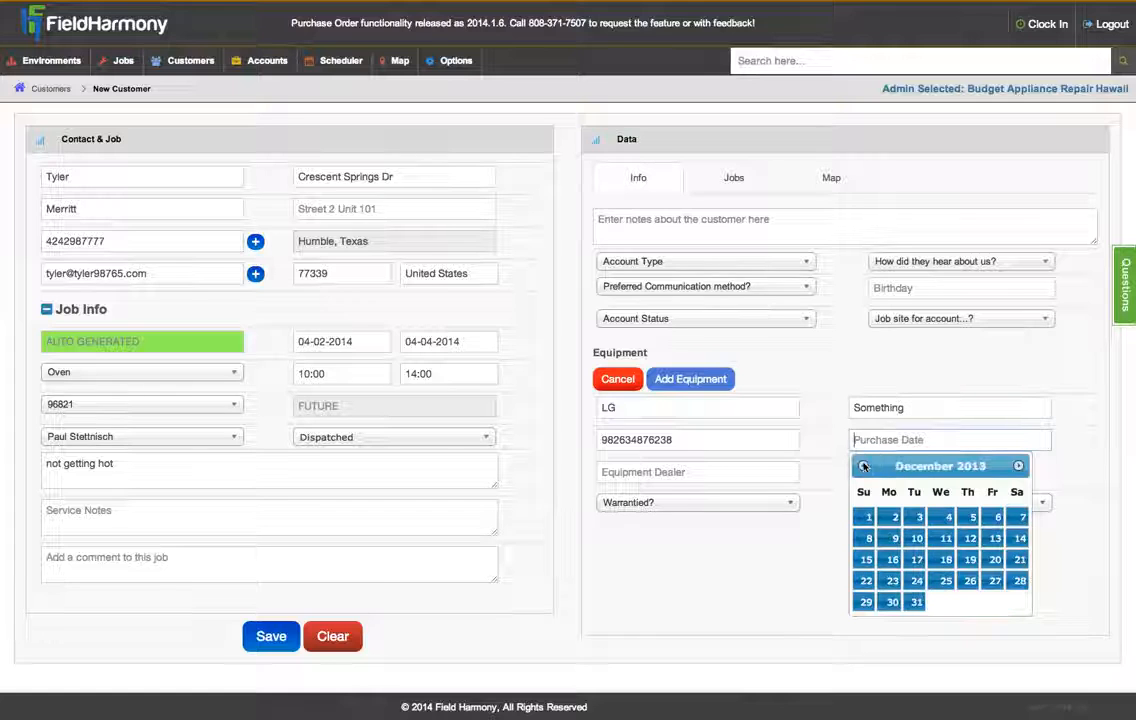
click(948, 563)
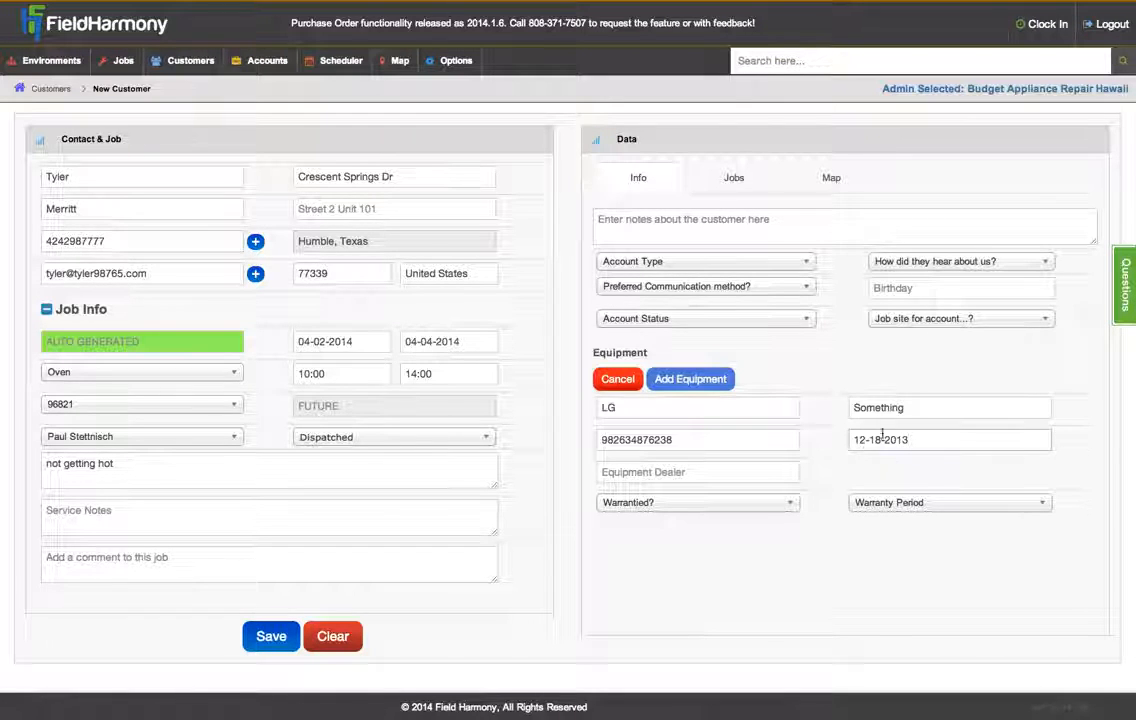
drag(925, 439, 832, 446)
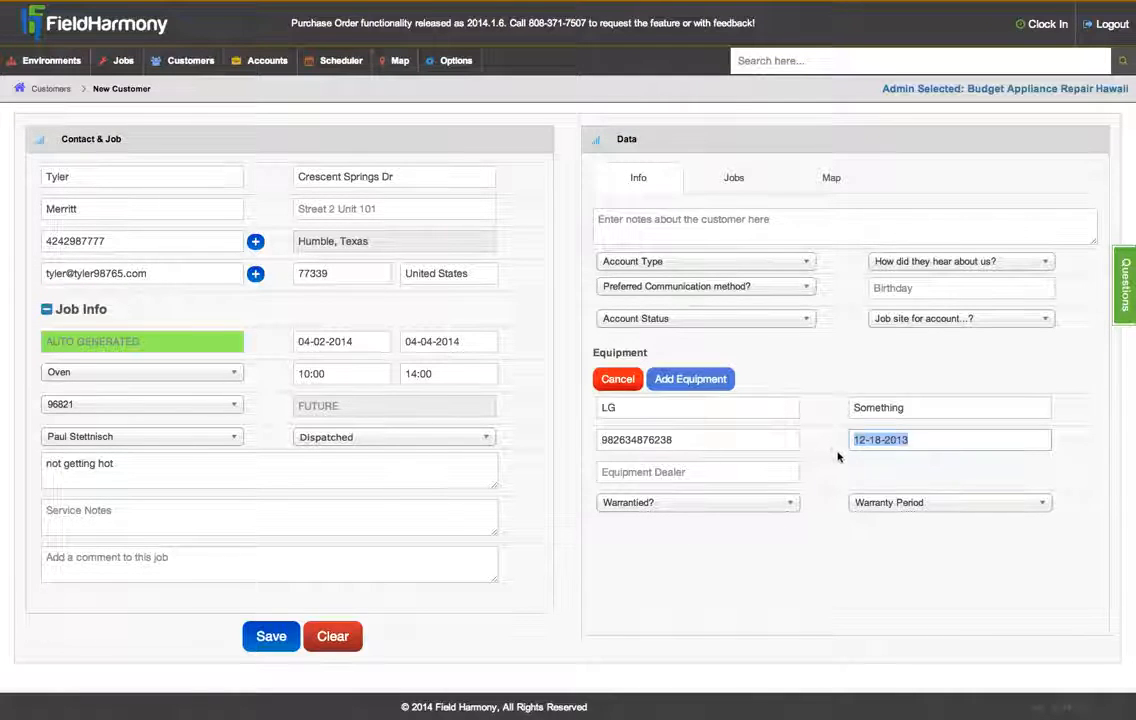
- Set the equipment dealer to SEARS, Warrantied to Yes, and the warranty period to 2 Years
click(728, 471)
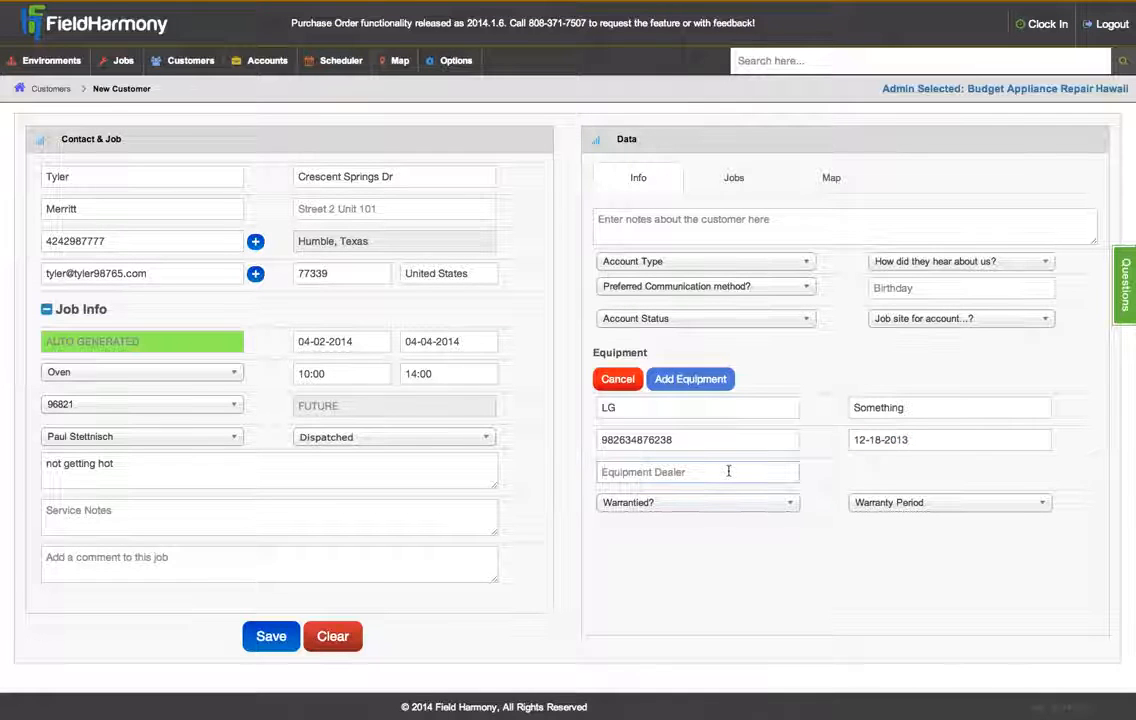
text(SEARS)
key(Tab)
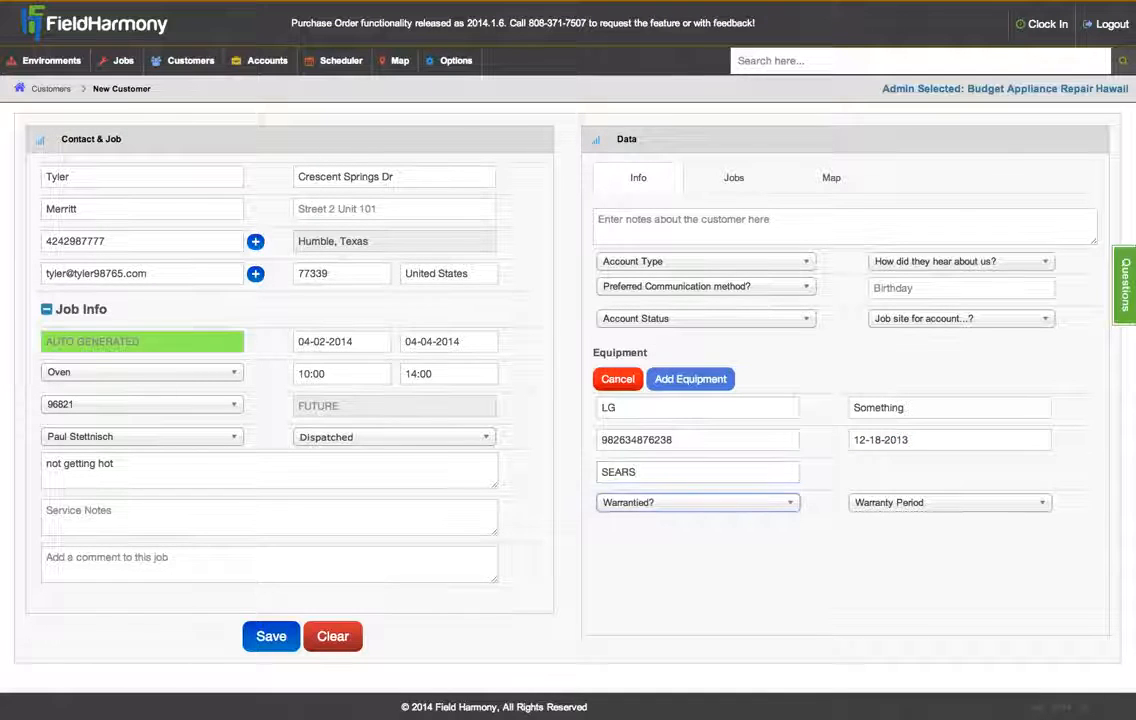
click(711, 503)
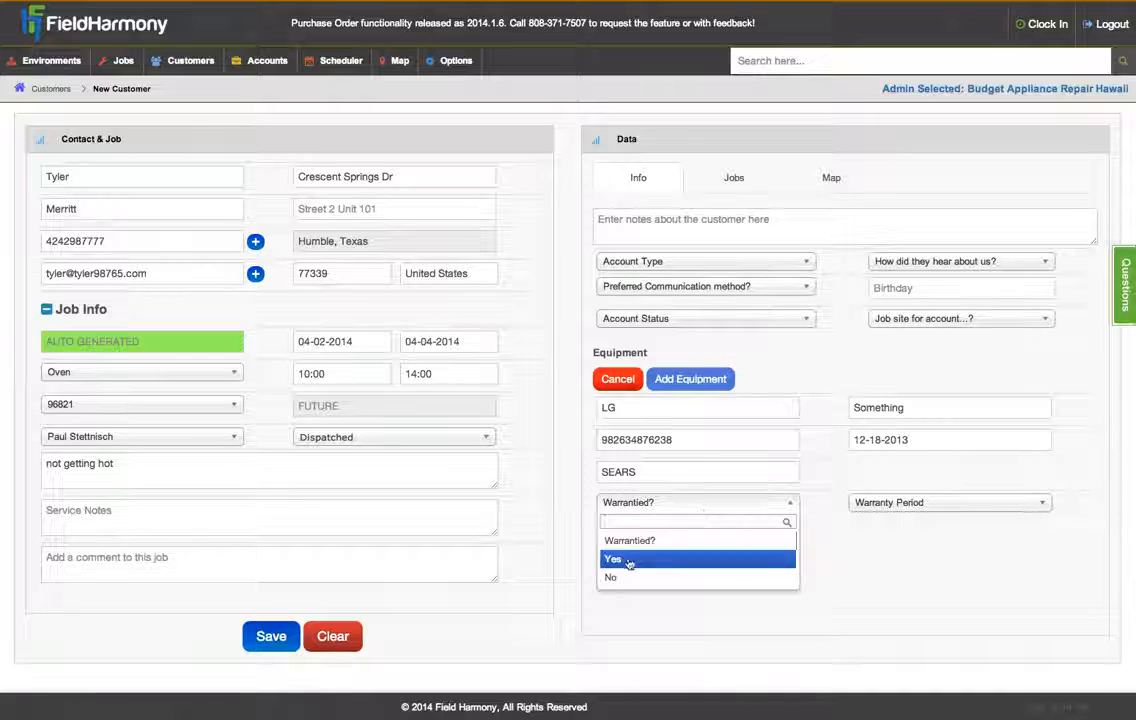
click(791, 558)
click(890, 503)
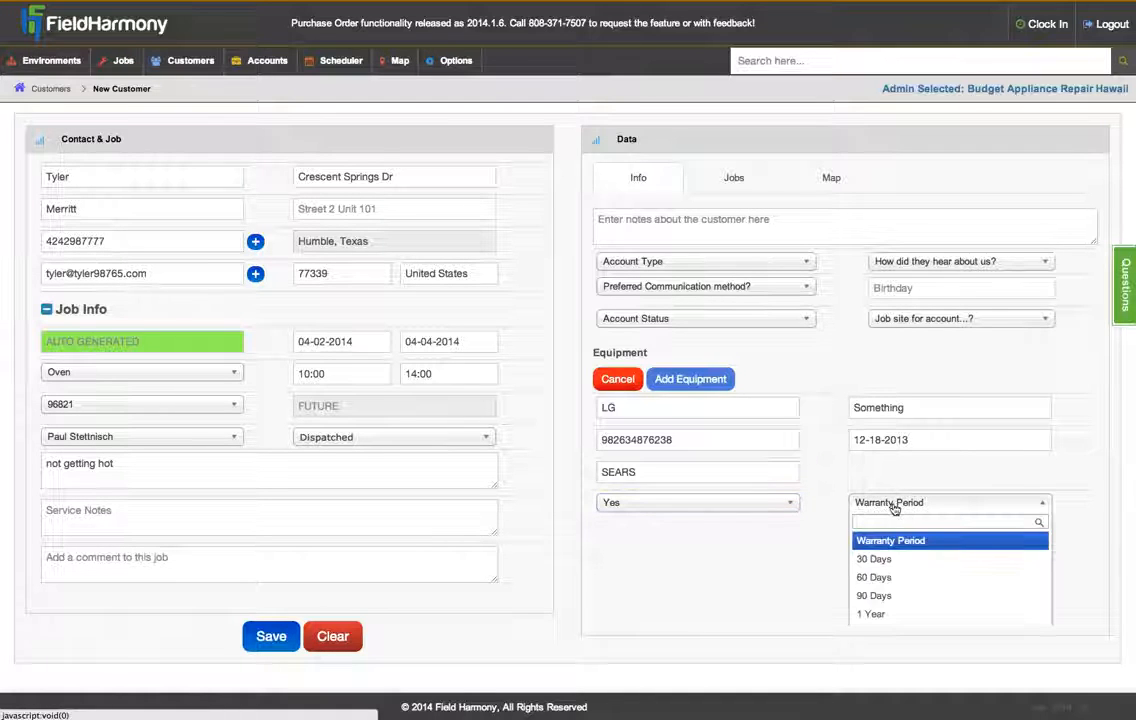
scroll(951, 553, down, 1)
scroll(797, 548, down, 2)
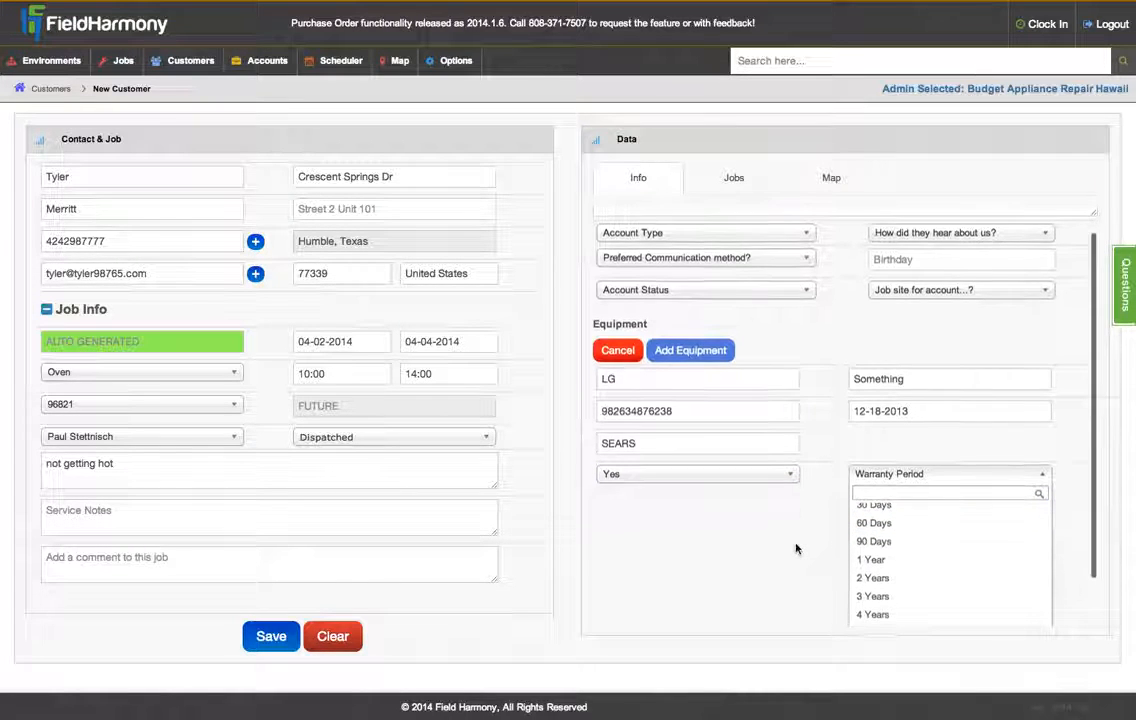
scroll(797, 548, down, 1)
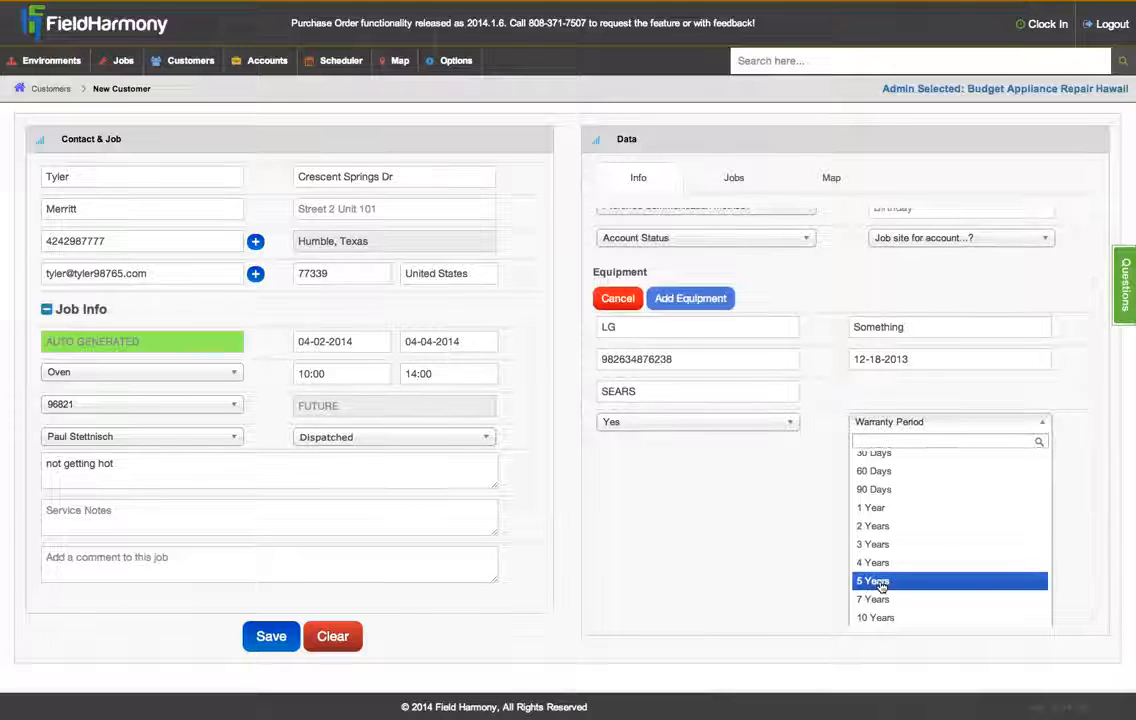
click(881, 527)
scroll(824, 426, up, 3)
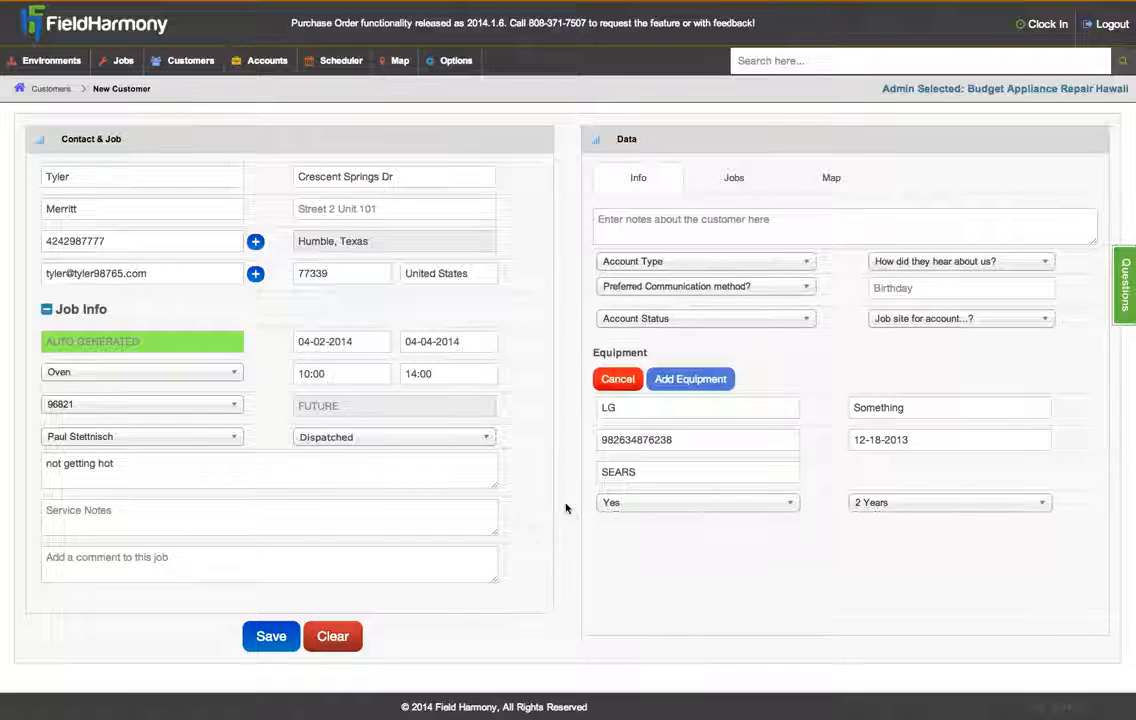
- Enter 'Nice guy' as the customer note and choose Google as how they heard about us
click(268, 638)
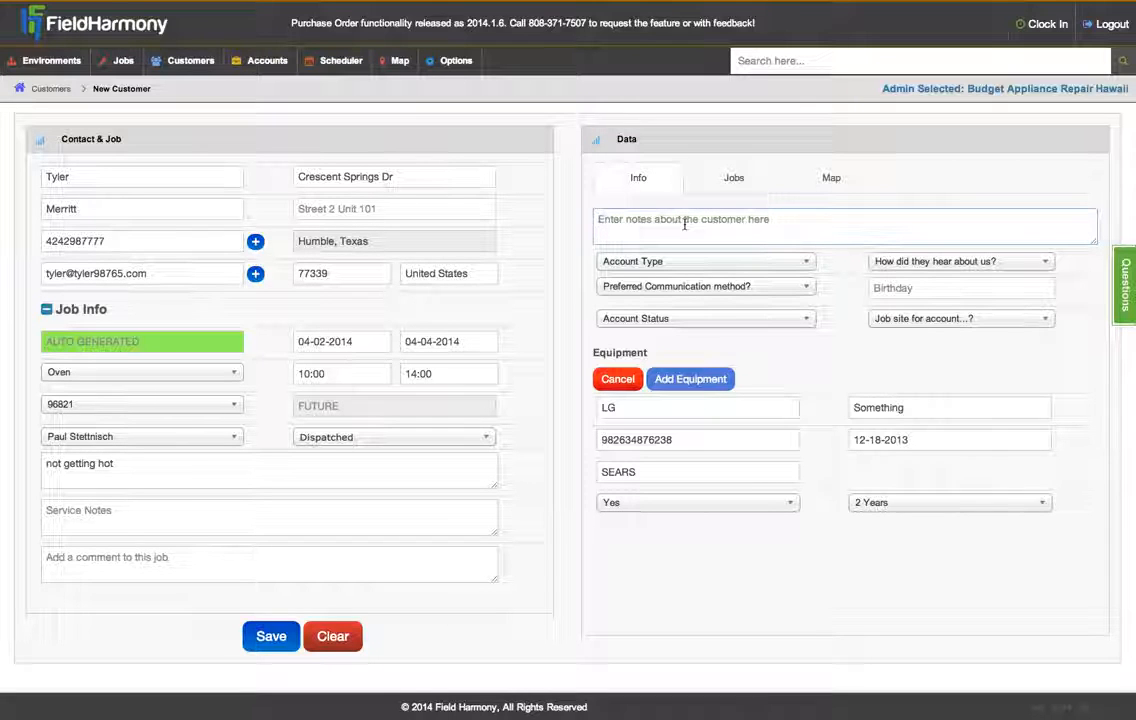
text(Nice guy)
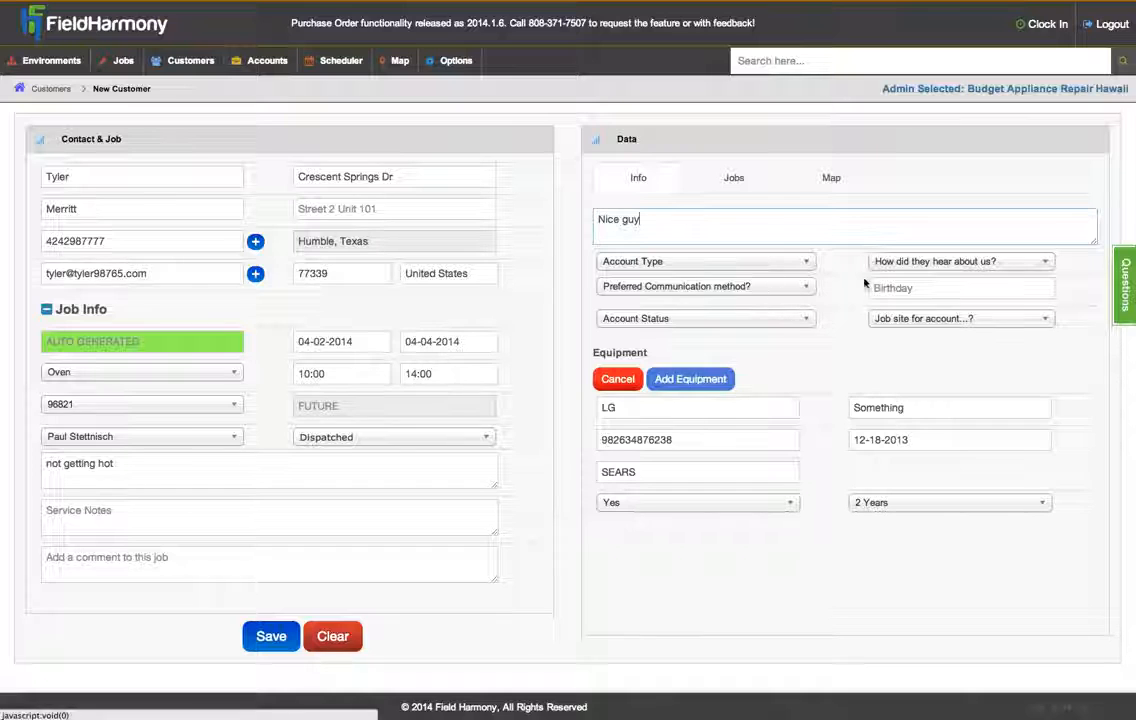
click(886, 262)
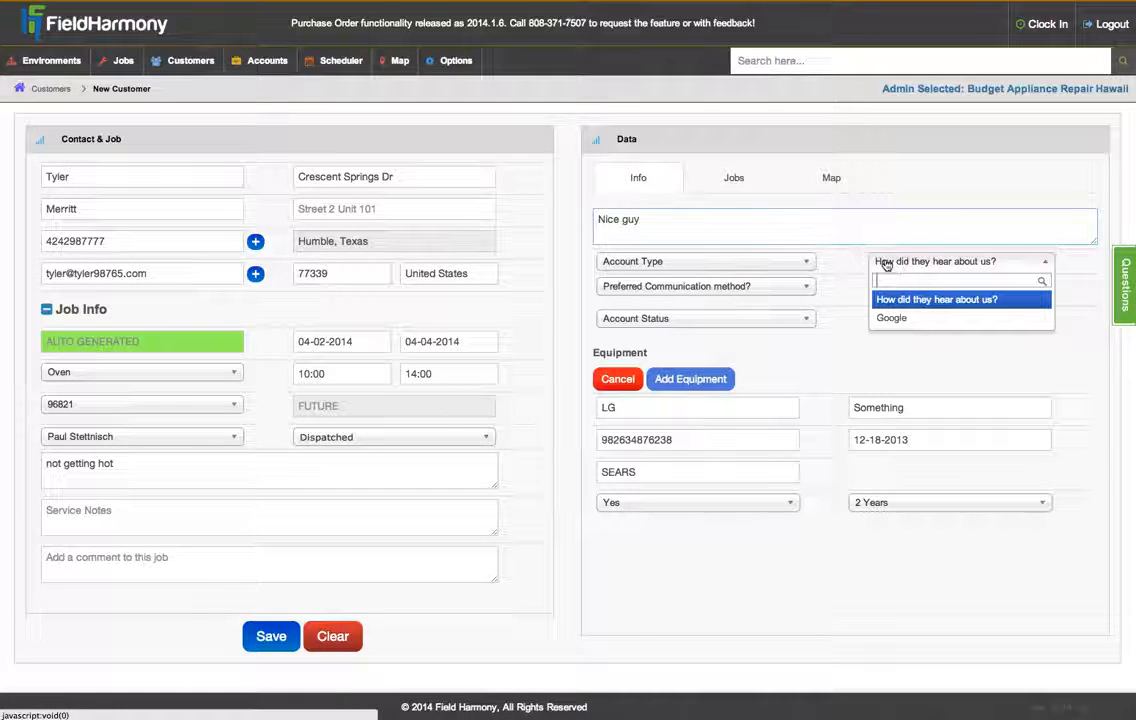
click(917, 320)
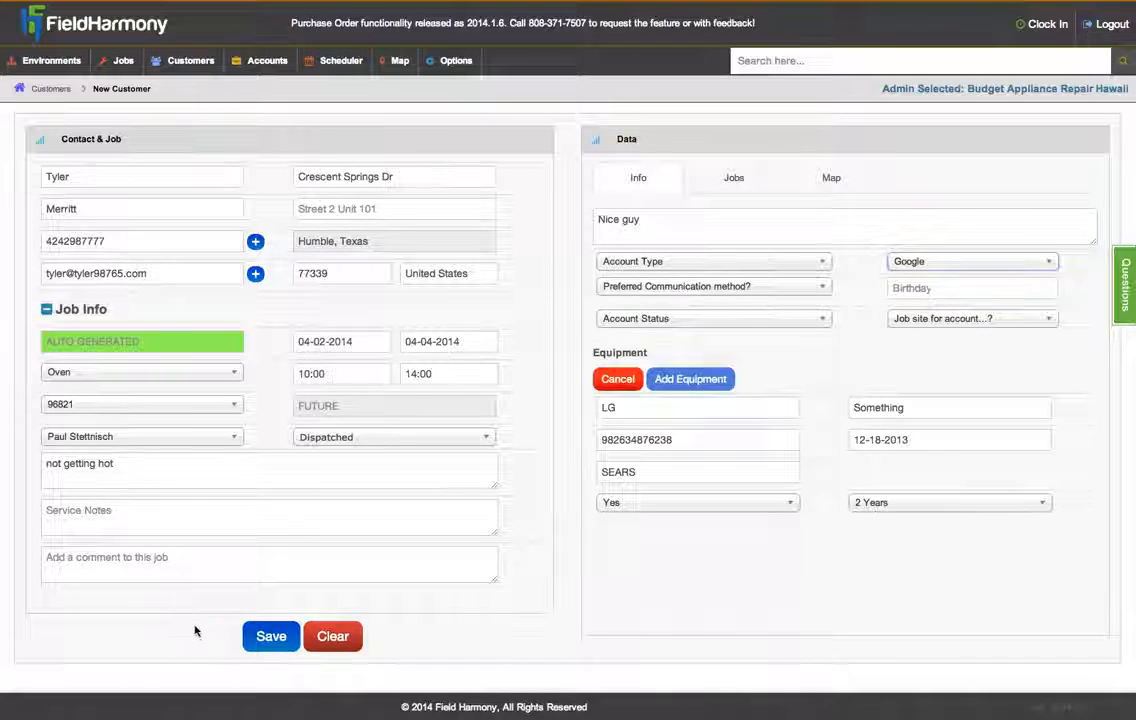
- Save the customer and job, which is assigned job number 20140442
click(275, 637)
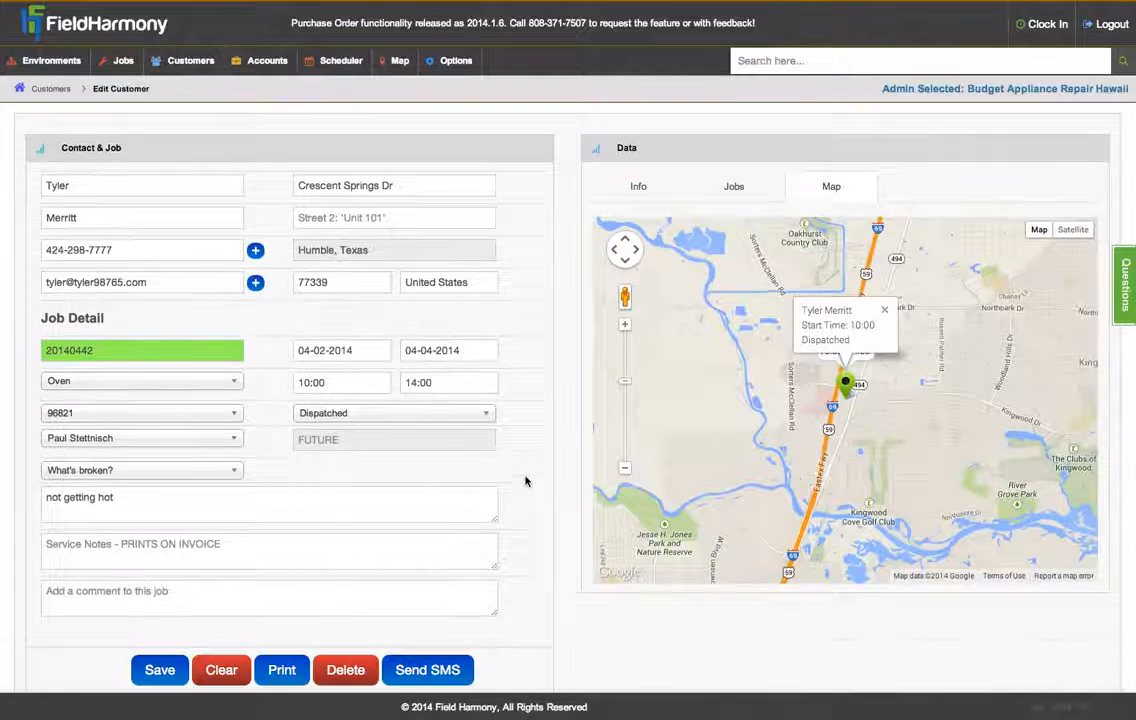
mouse_move(357, 423)
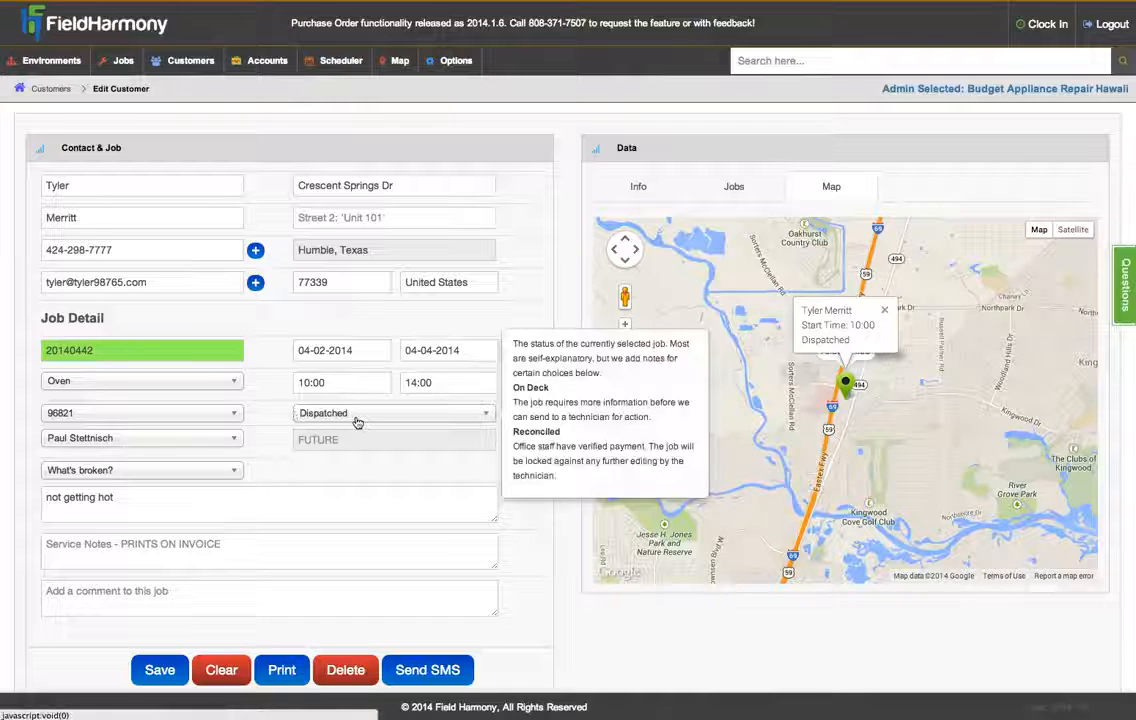